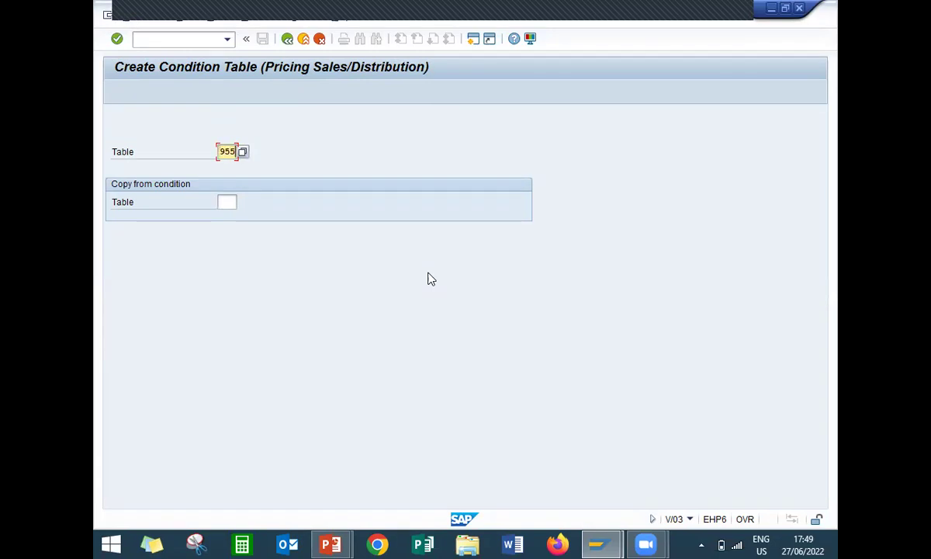
# Try to create the condition table under the numbers 955, 952 and 951
pyautogui.press('Return')
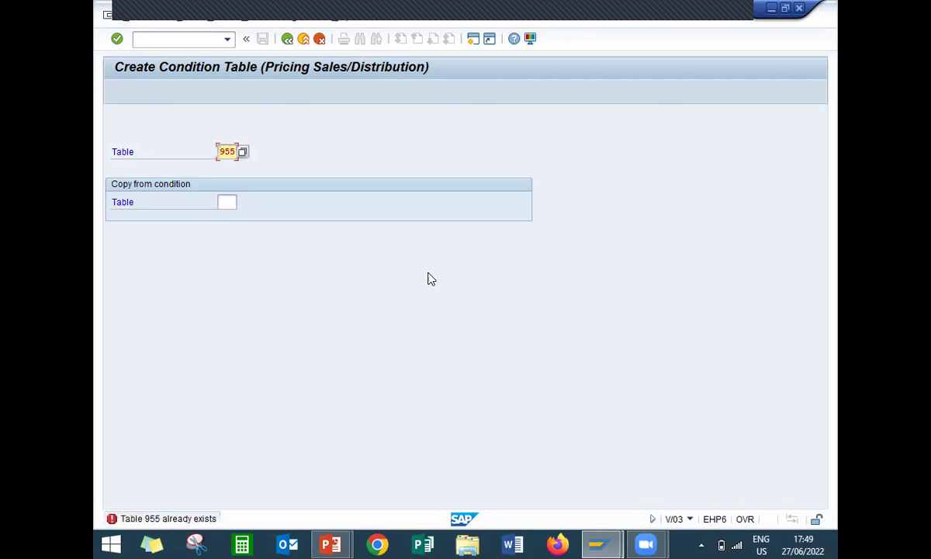
pyautogui.press('Return')
pyautogui.press('Return')
pyautogui.write('2')
pyautogui.press('Return')
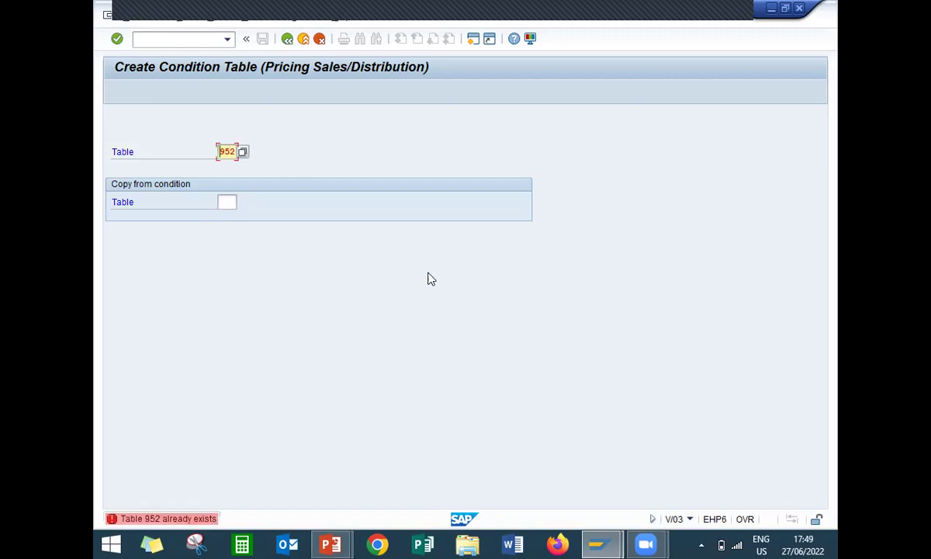
pyautogui.write('1')
pyautogui.press('Return')
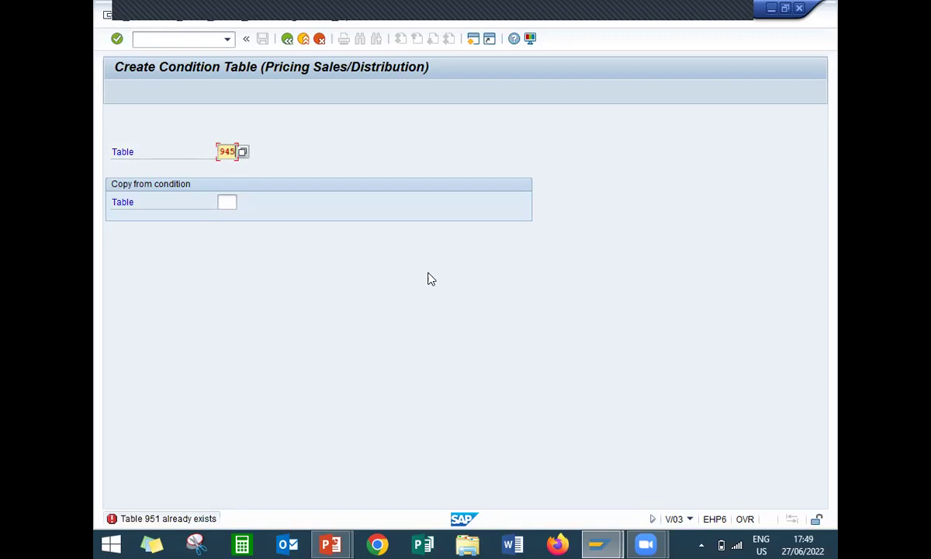
# Start creating the pricing condition table under the number 946
pyautogui.press('Return')
pyautogui.write('6')
pyautogui.press('Return')
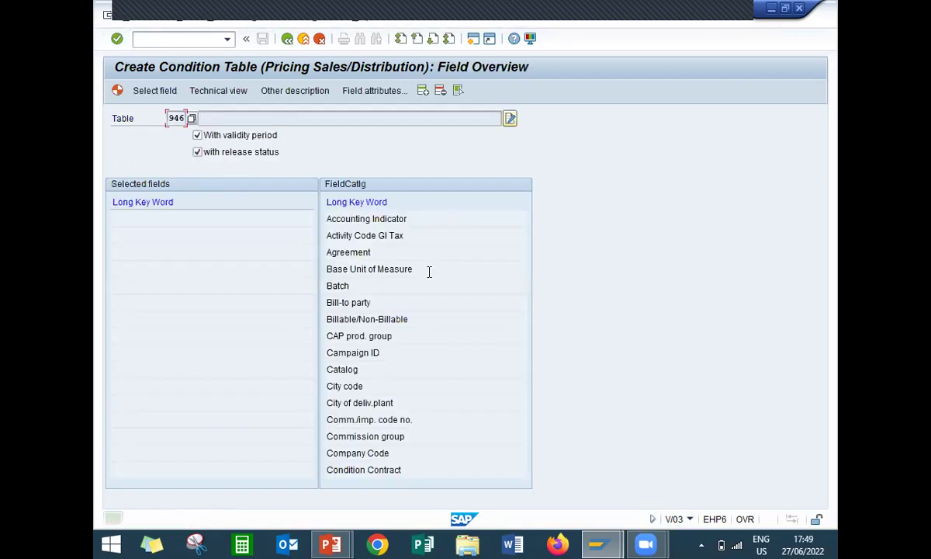
# Add Sales Organization from the field catalog as the first selected field of condition table 946
pyautogui.click(481, 252)
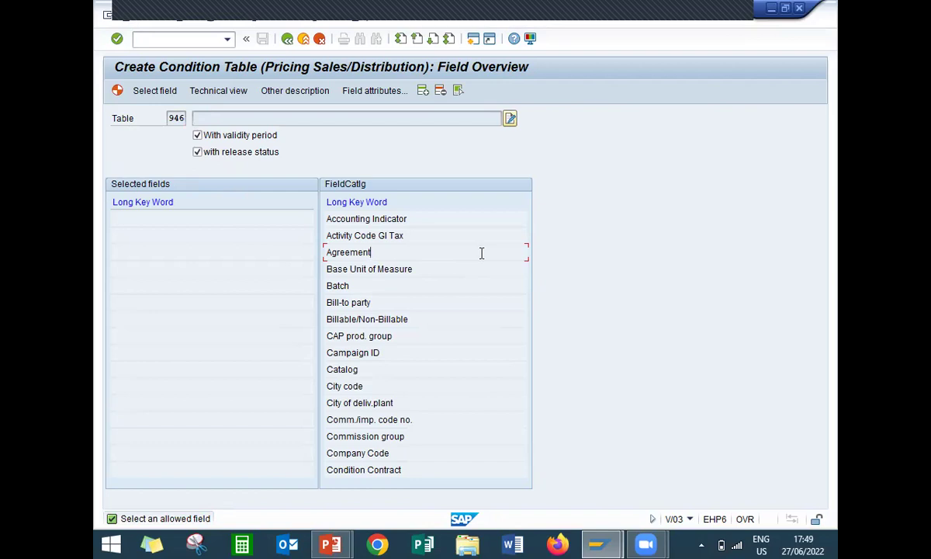
pyautogui.scroll(-20, 481, 254)
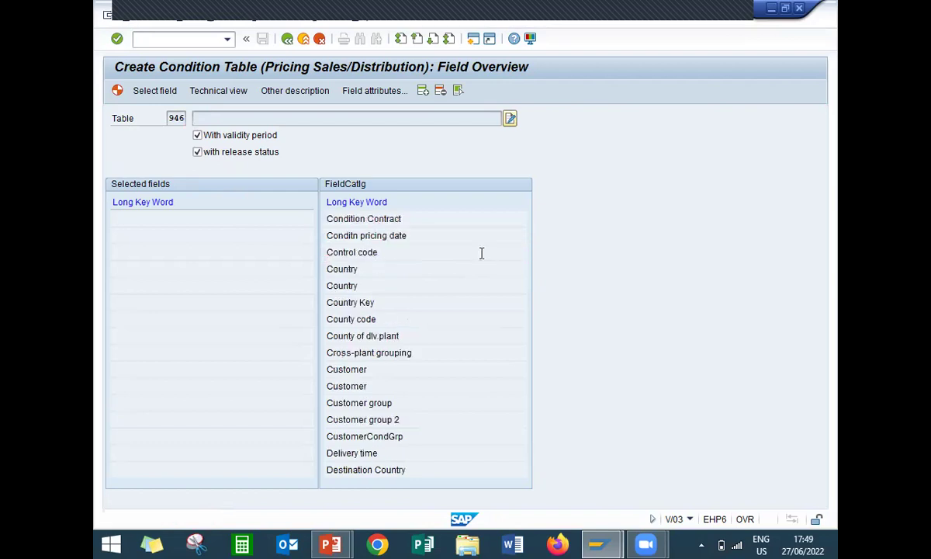
pyautogui.scroll(-10, 481, 256)
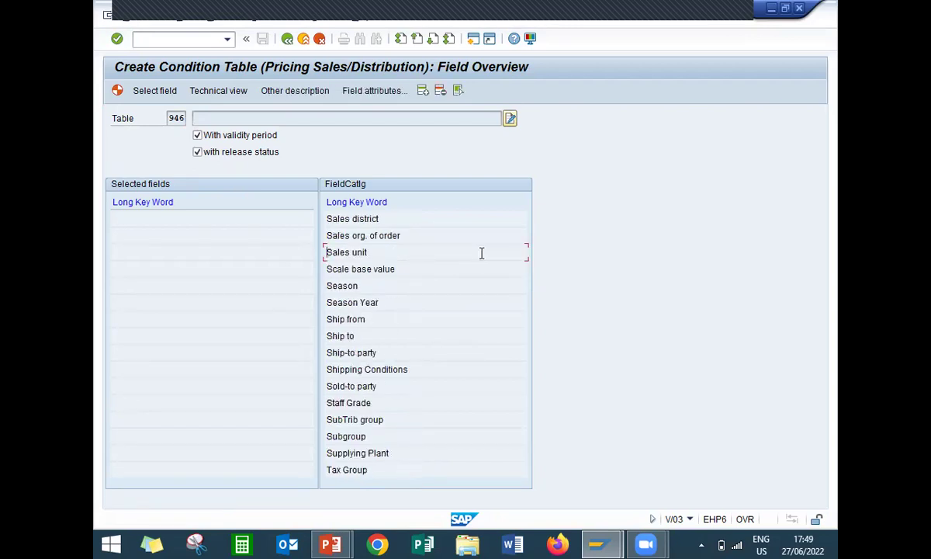
pyautogui.scroll(-5, 482, 252)
pyautogui.scroll(5, 482, 253)
pyautogui.scroll(5, 481, 253)
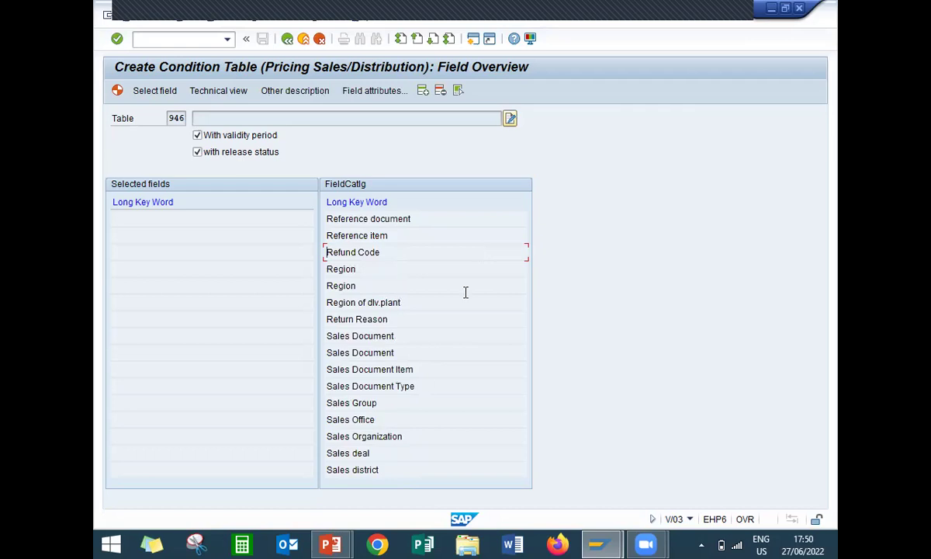
pyautogui.doubleClick(426, 436)
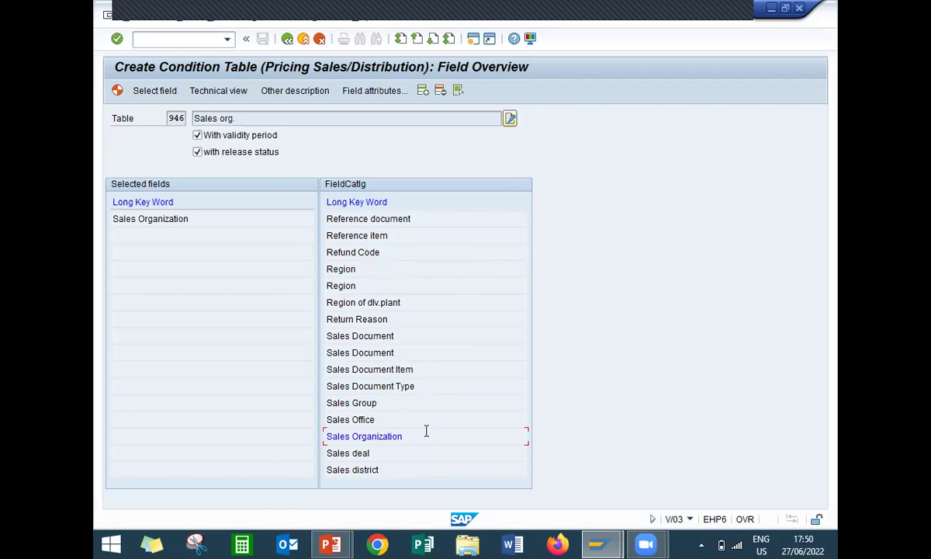
# Add Distribution Channel from the field catalog to the selected fields of condition table 946
pyautogui.scroll(15, 426, 431)
pyautogui.scroll(10, 426, 431)
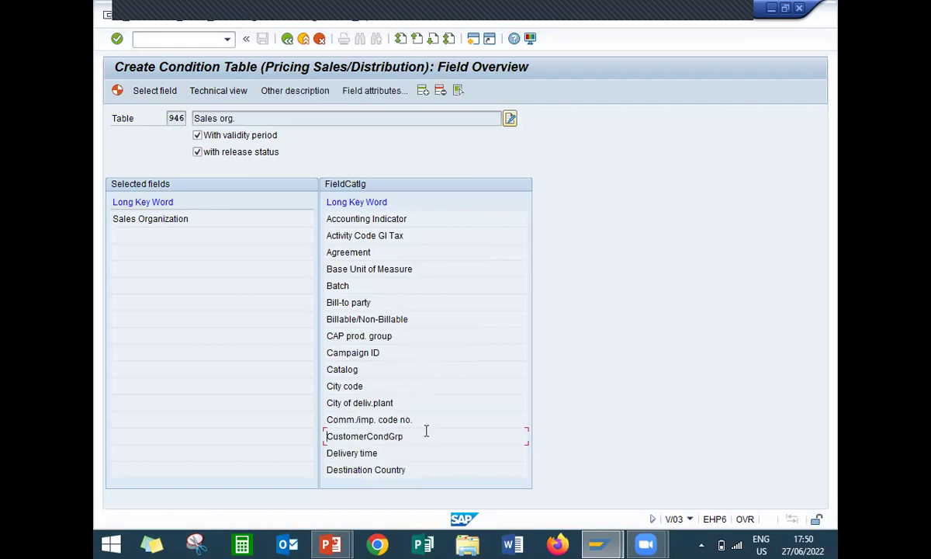
pyautogui.scroll(-10, 426, 430)
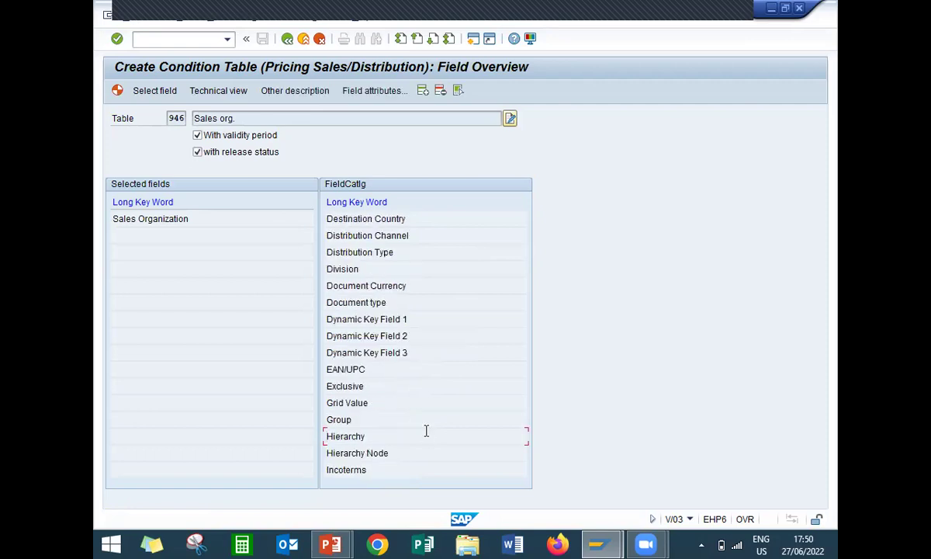
pyautogui.doubleClick(453, 240)
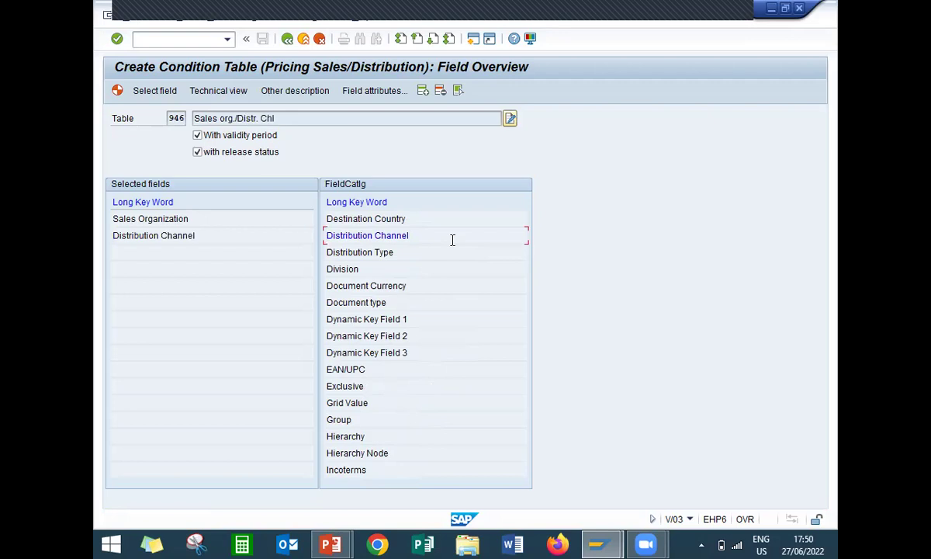
# Add the first of the two Customer entries in the field catalog to the table's selected fields
pyautogui.scroll(-15, 453, 240)
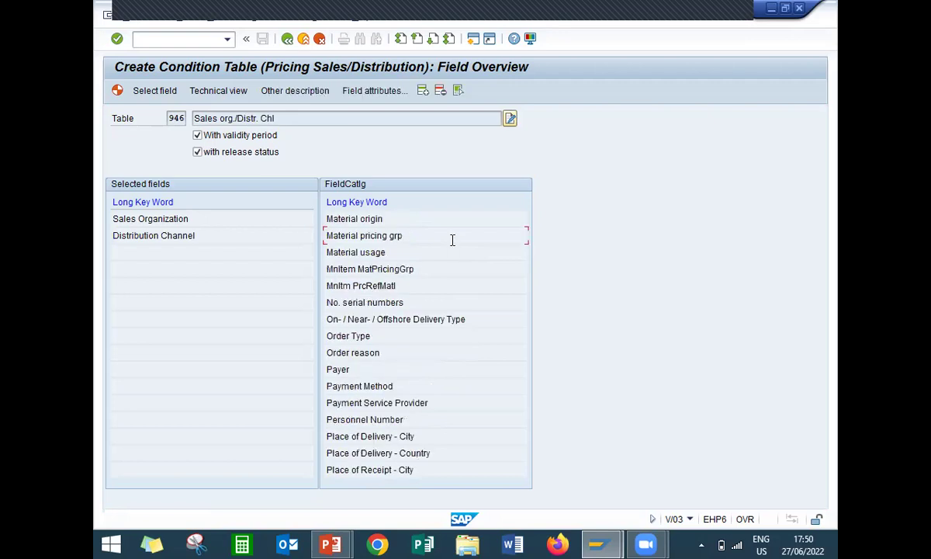
pyautogui.scroll(-5, 452, 240)
pyautogui.scroll(20, 452, 239)
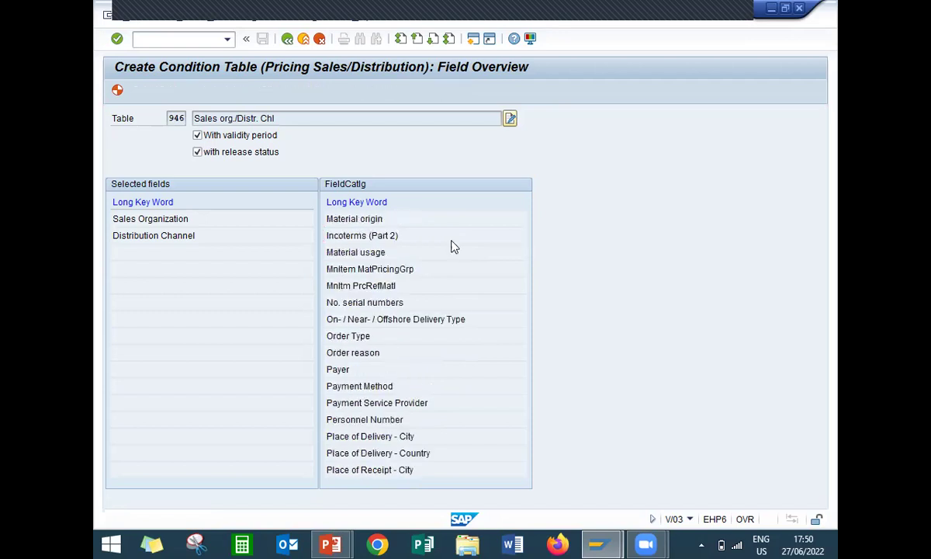
pyautogui.scroll(5, 453, 240)
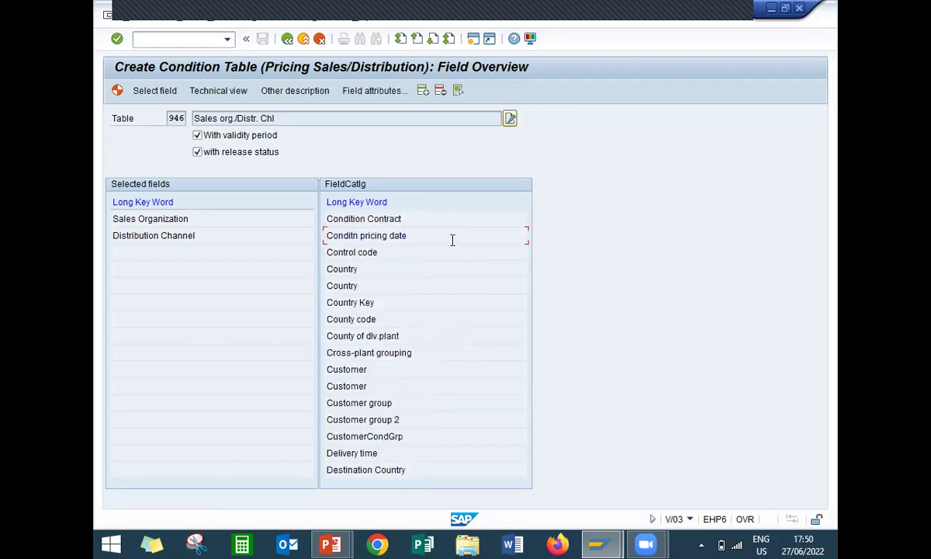
pyautogui.scroll(5, 453, 240)
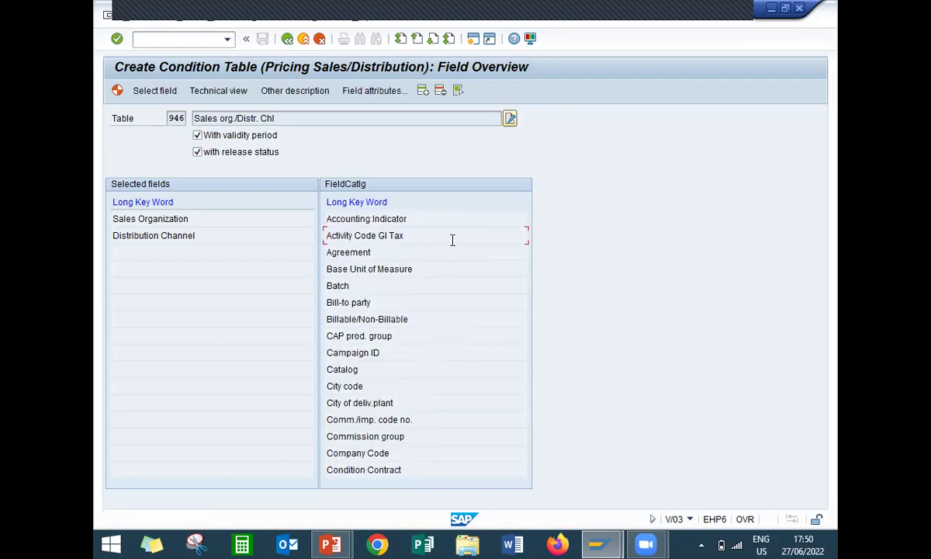
pyautogui.scroll(-5, 452, 240)
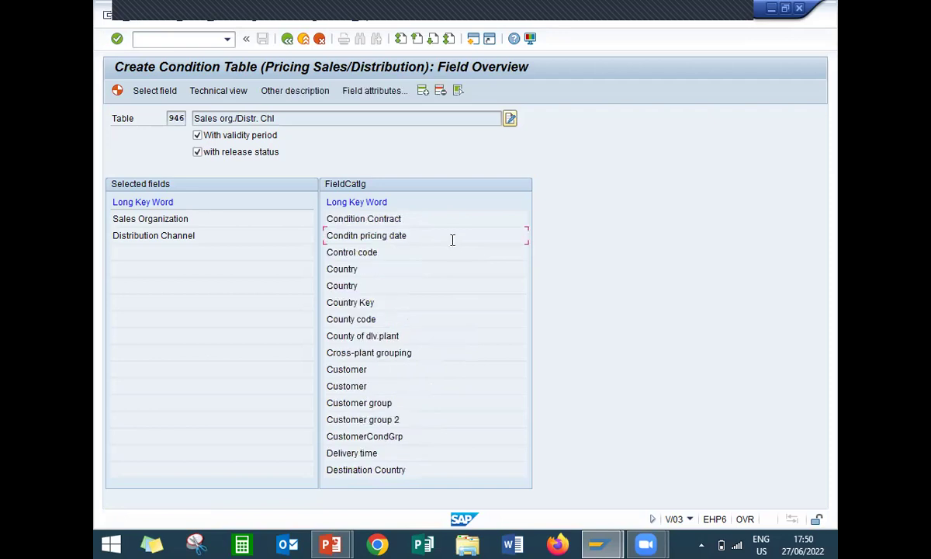
pyautogui.doubleClick(412, 362)
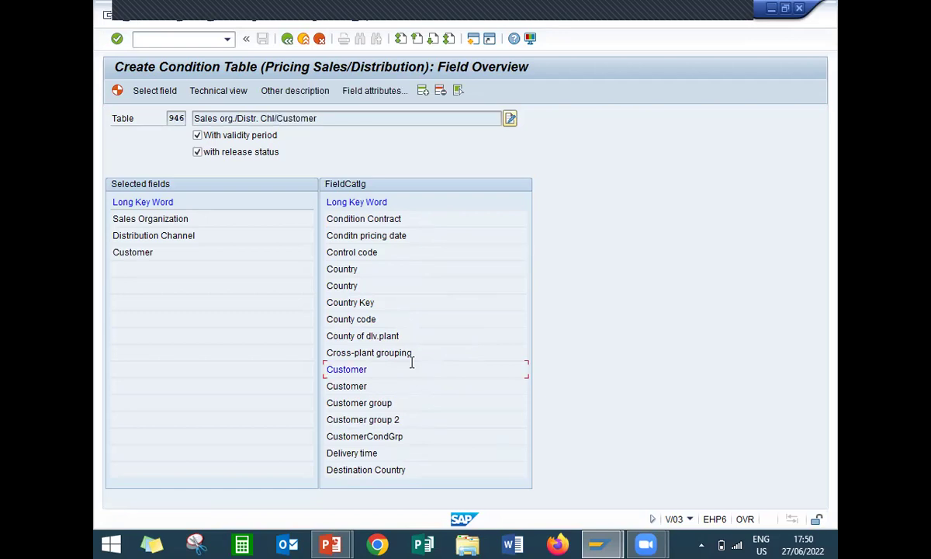
# Add Material from the field catalog to the selected fields of condition table 946
pyautogui.scroll(-3, 413, 363)
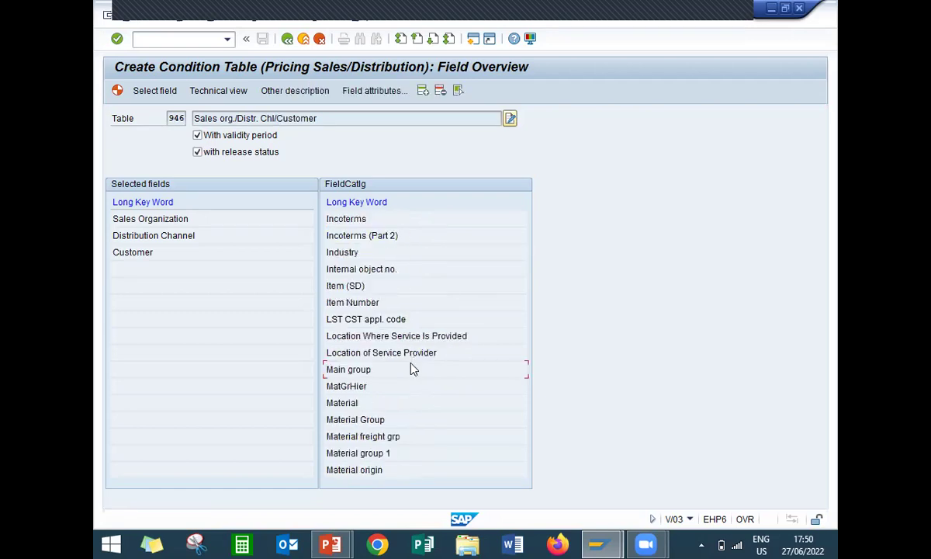
pyautogui.scroll(5, 412, 362)
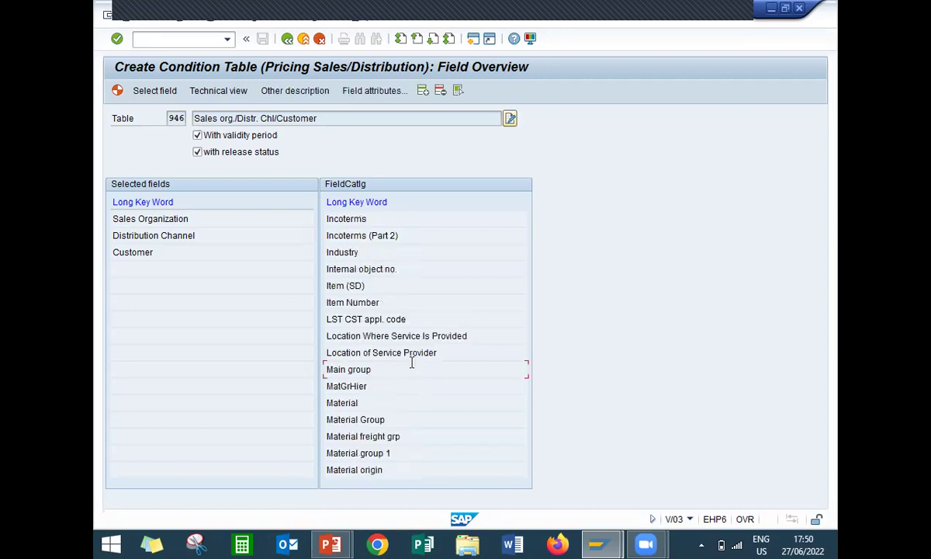
pyautogui.doubleClick(387, 404)
# Generate condition table 946 and save it as a local object
pyautogui.click(118, 92)
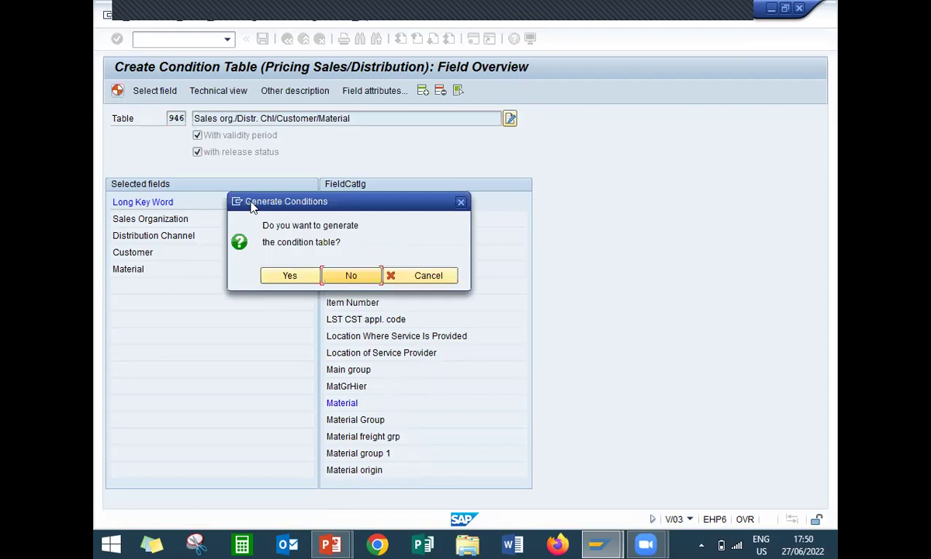
pyautogui.click(281, 277)
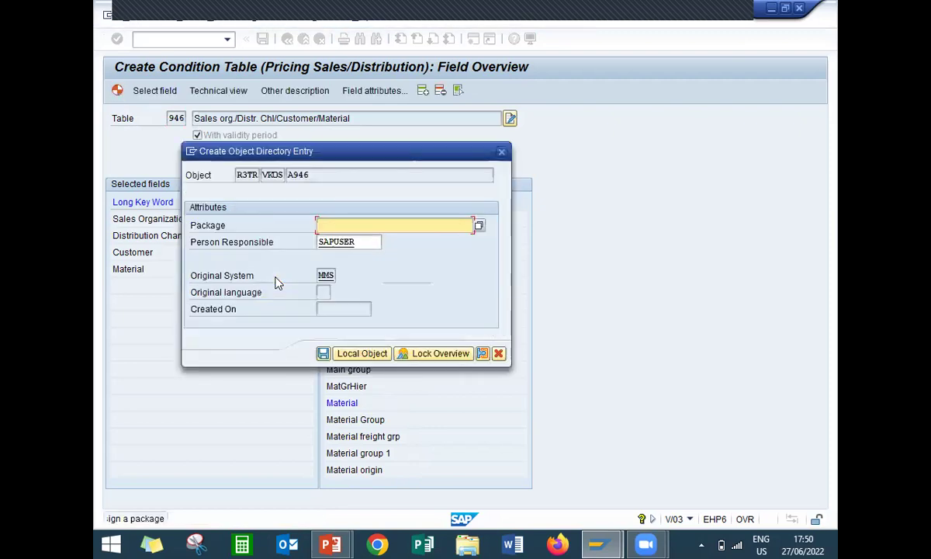
pyautogui.click(358, 355)
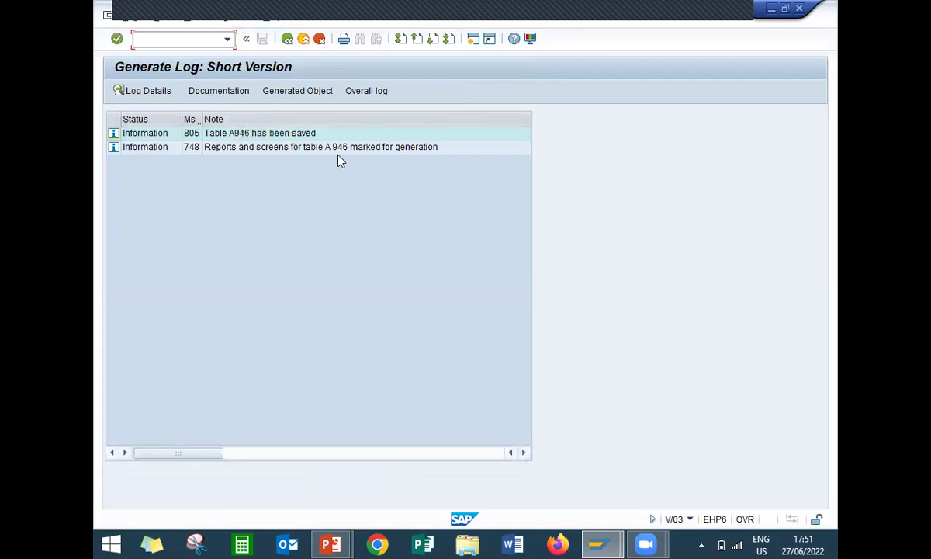
# Return to Maintain Pricing and open the access sequences overview, accepting the cross-client notice
pyautogui.click(287, 38)
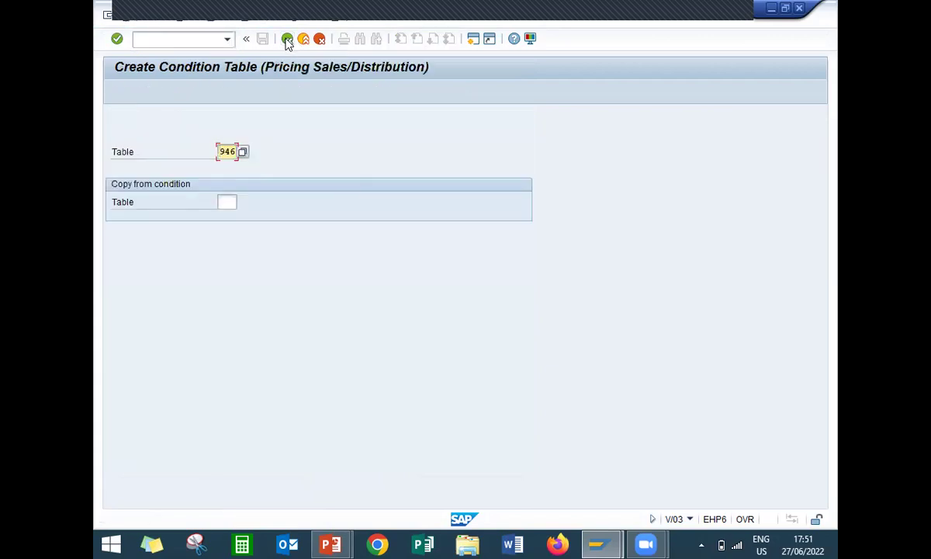
pyautogui.click(287, 38)
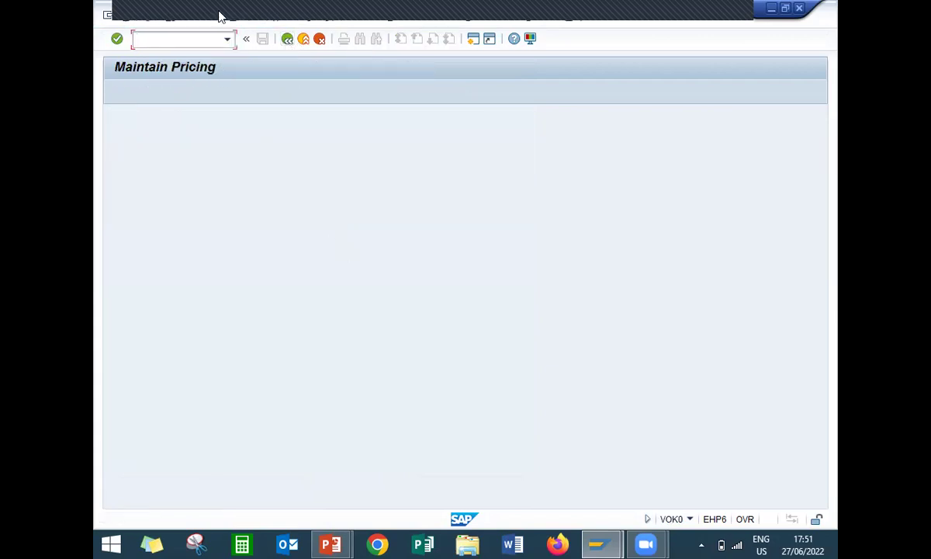
pyautogui.click(256, 17)
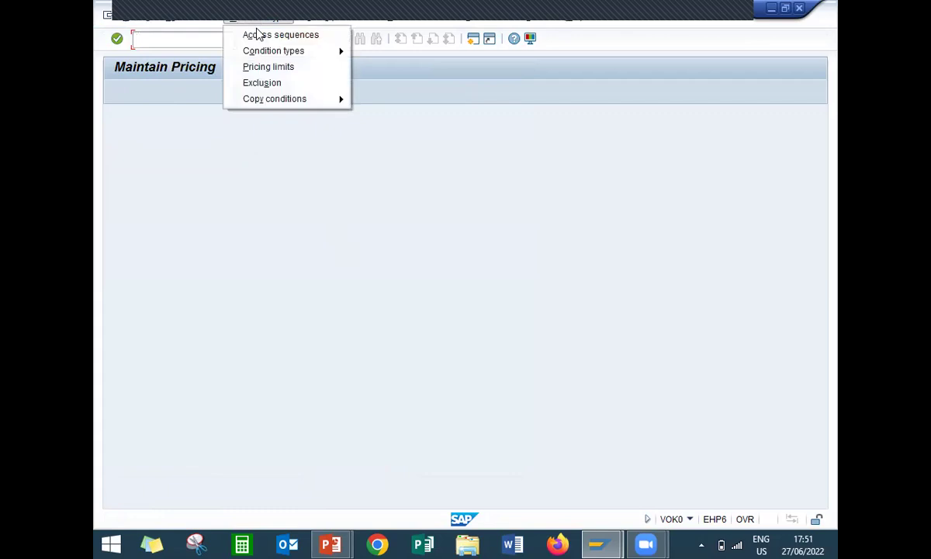
pyautogui.click(260, 35)
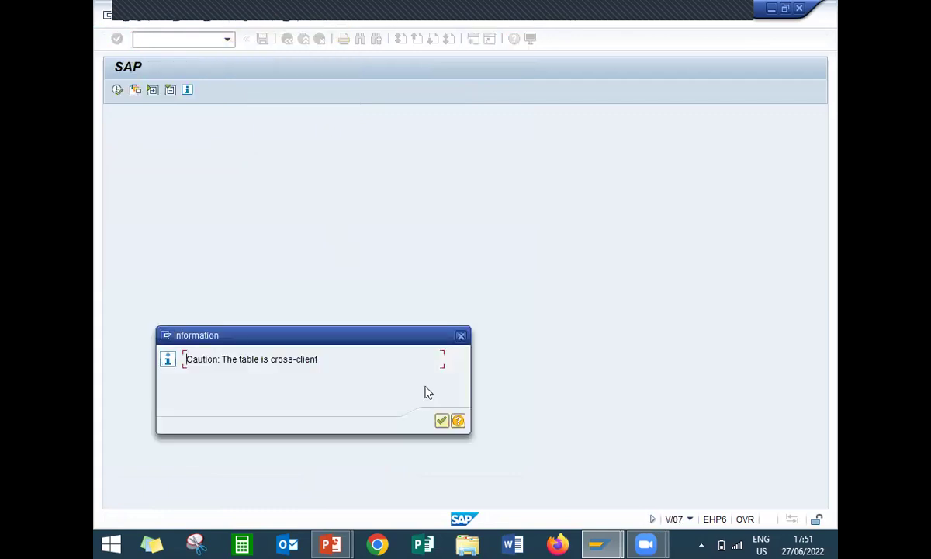
pyautogui.click(441, 420)
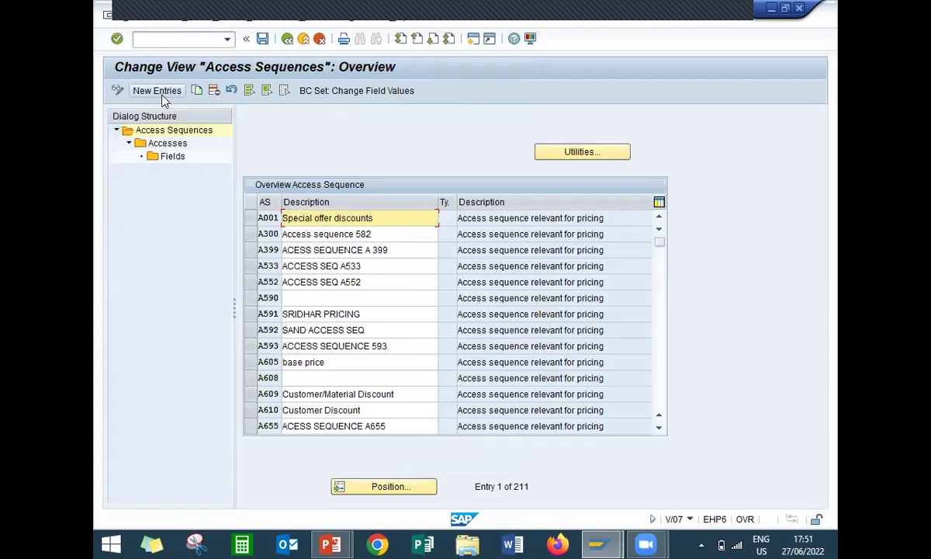
# Create a new access sequence A946 with the description ACCESS SEQ 946 and accept the entry
pyautogui.click(156, 91)
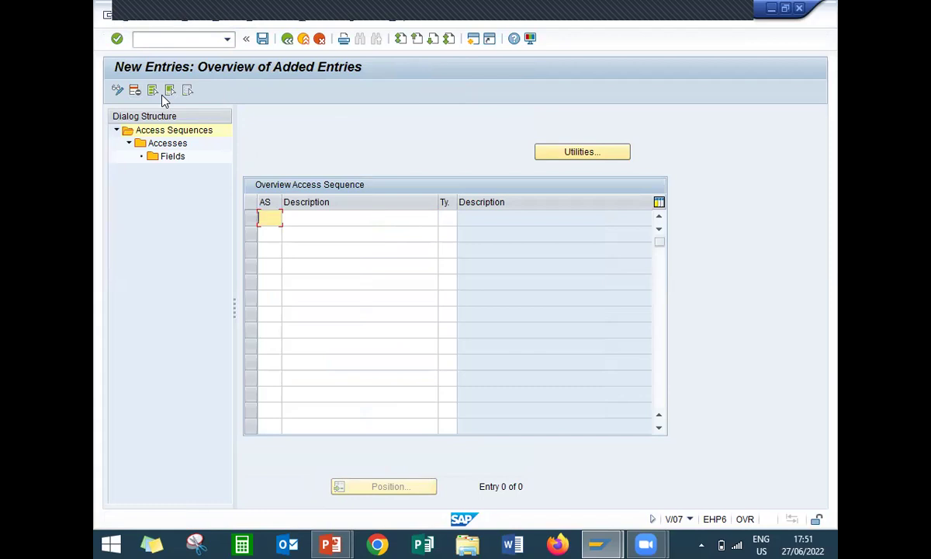
pyautogui.write('A')
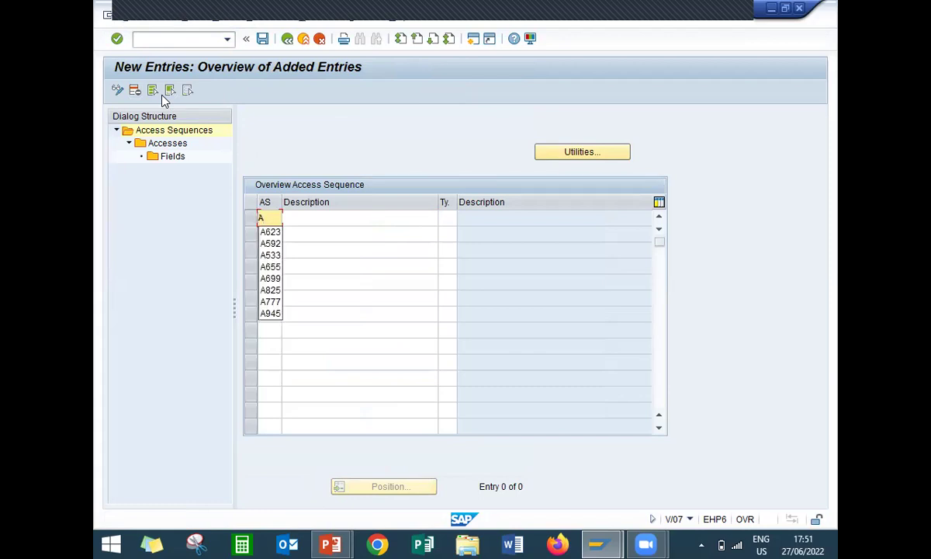
pyautogui.write('946')
pyautogui.press('Tab')
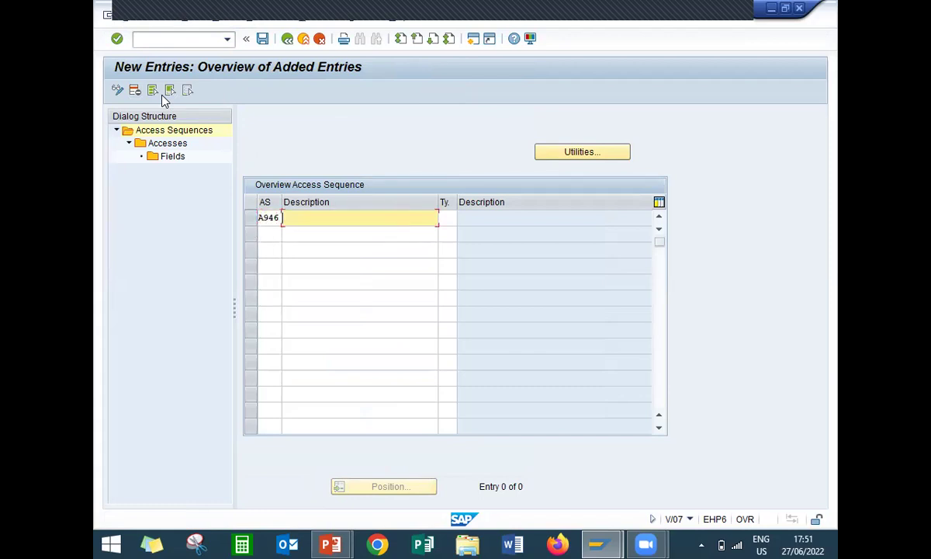
pyautogui.press('Down')
pyautogui.press('Down')
pyautogui.press('Return')
pyautogui.press('BackSpace')
pyautogui.press('BackSpace')
pyautogui.press('BackSpace')
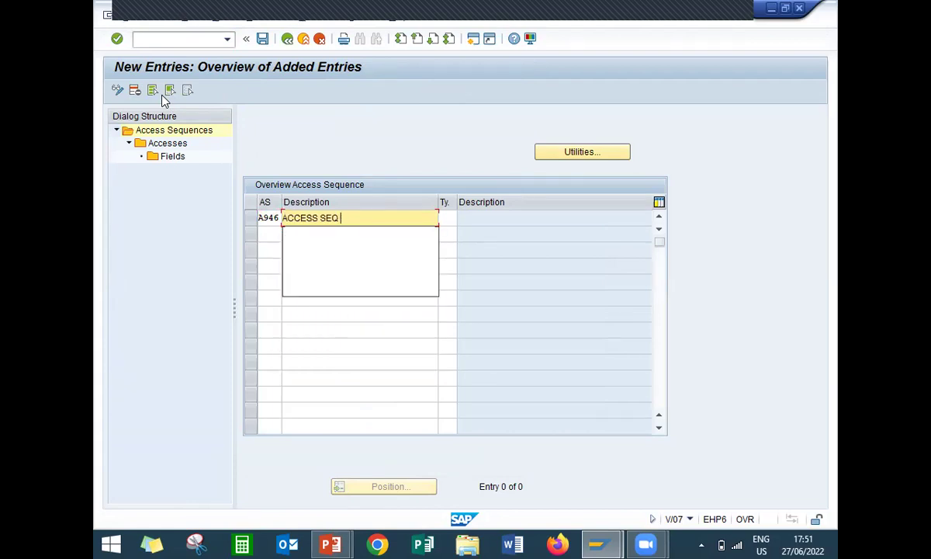
pyautogui.write('946')
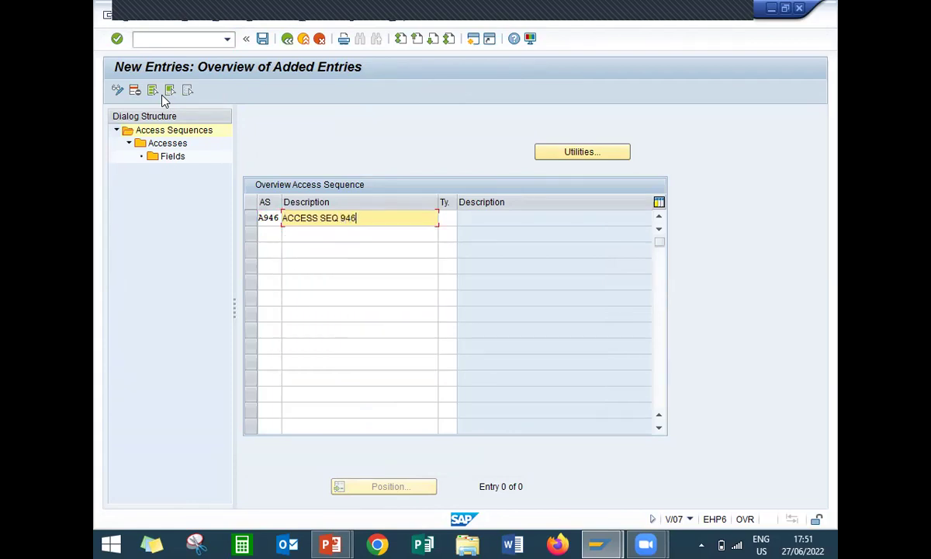
pyautogui.press('Return')
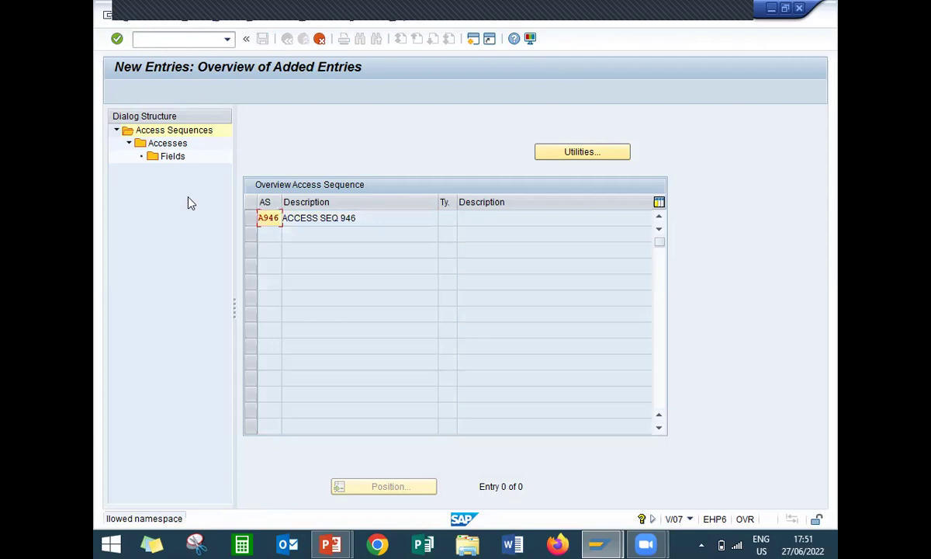
pyautogui.click(262, 218)
pyautogui.write('A')
pyautogui.press('Return')
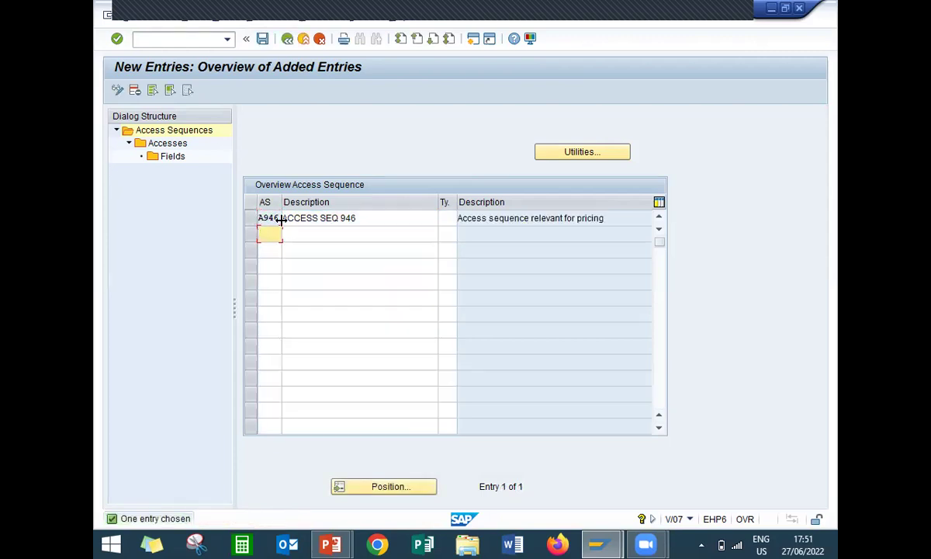
# Add access number 1 with condition table 946 to access sequence A946 and accept the entry
pyautogui.click(252, 220)
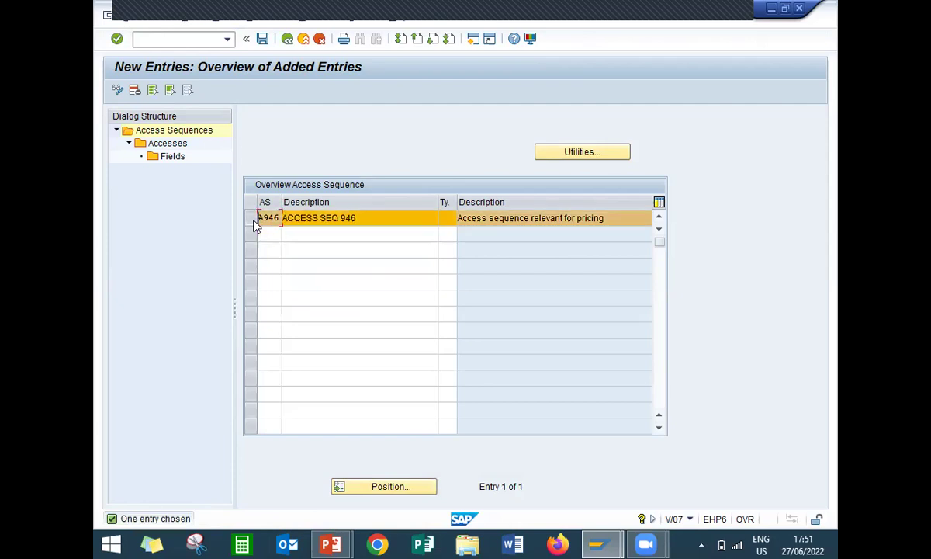
pyautogui.doubleClick(182, 144)
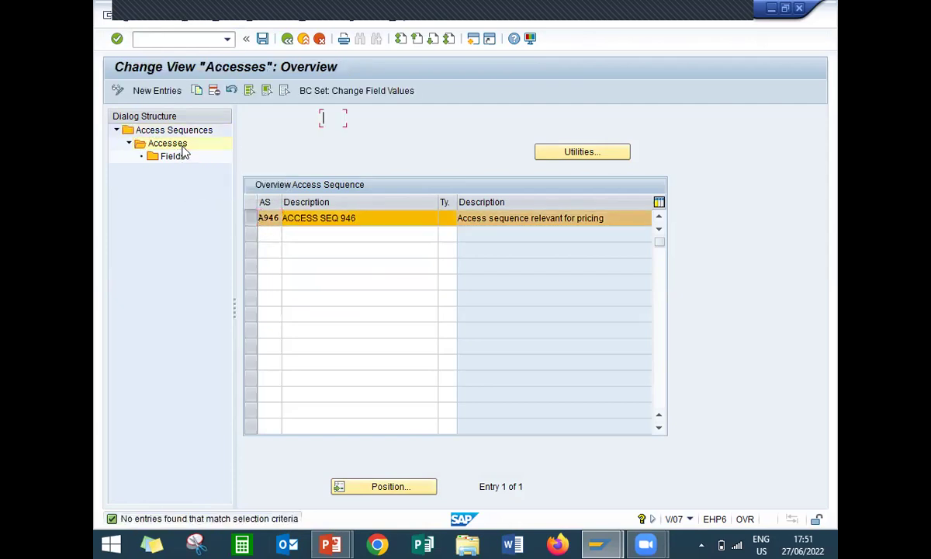
pyautogui.click(158, 91)
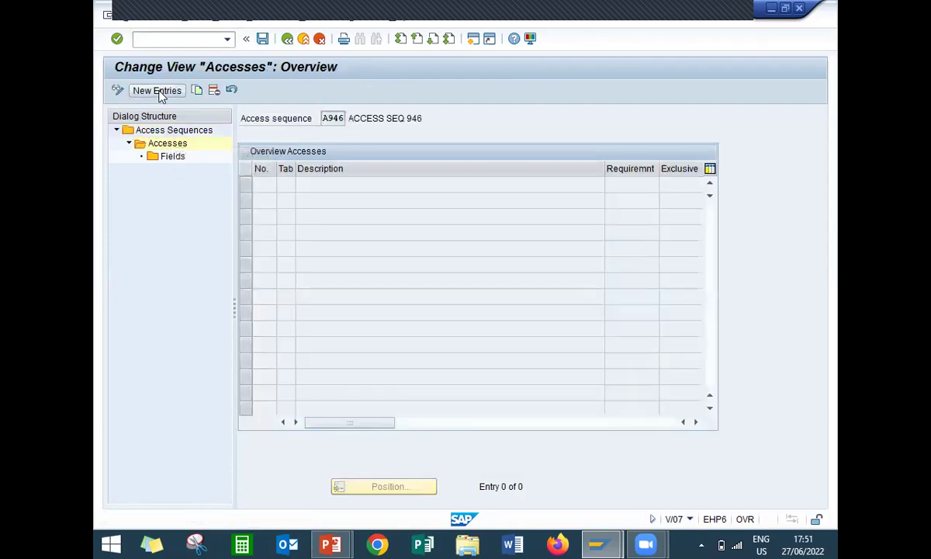
pyautogui.write('1')
pyautogui.press('Tab')
pyautogui.write('946')
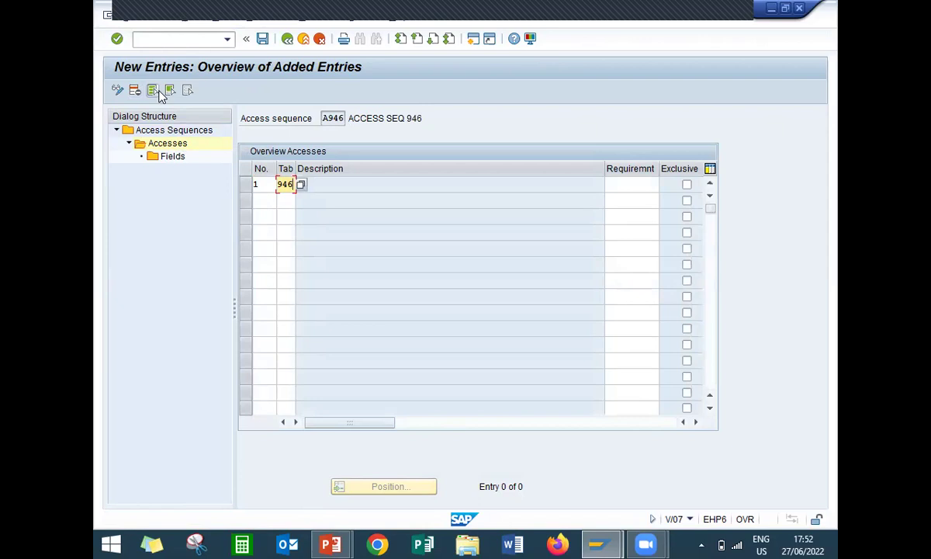
pyautogui.press('Return')
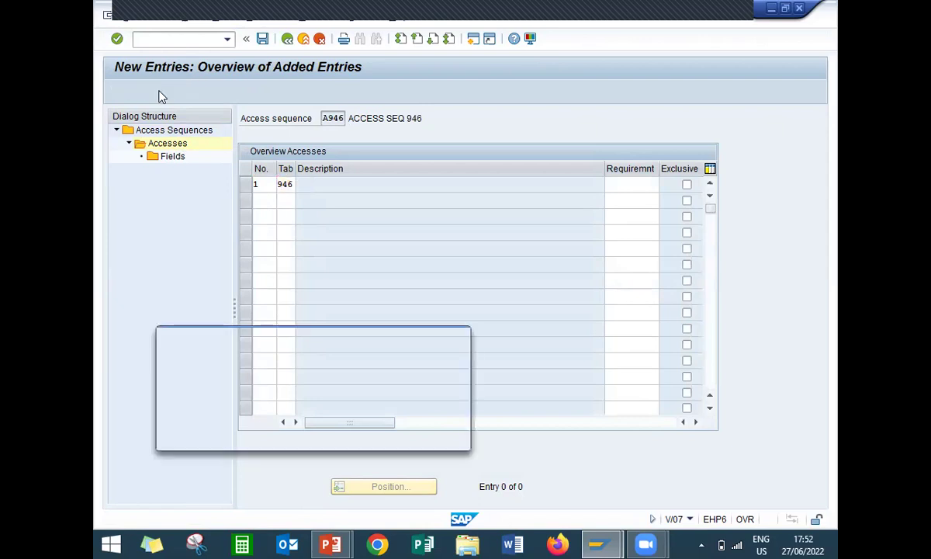
pyautogui.press('Return')
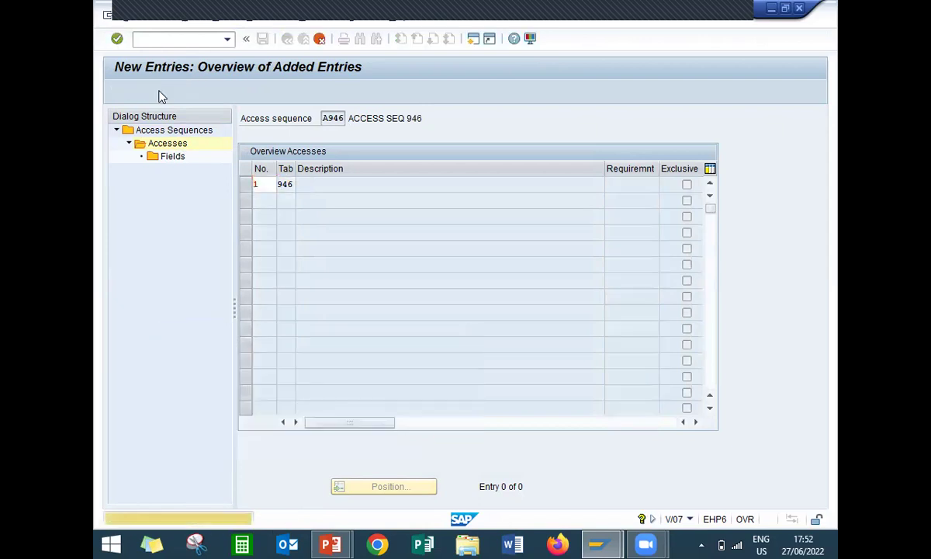
# Open the field assignment of access 1 and save the access sequence in workbench request MMSK900008
pyautogui.click(249, 185)
pyautogui.doubleClick(159, 162)
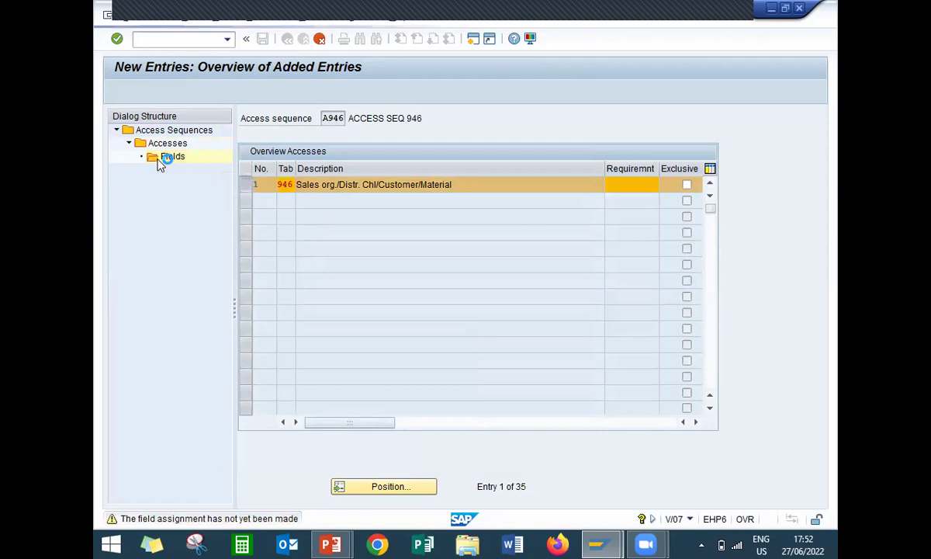
pyautogui.doubleClick(159, 159)
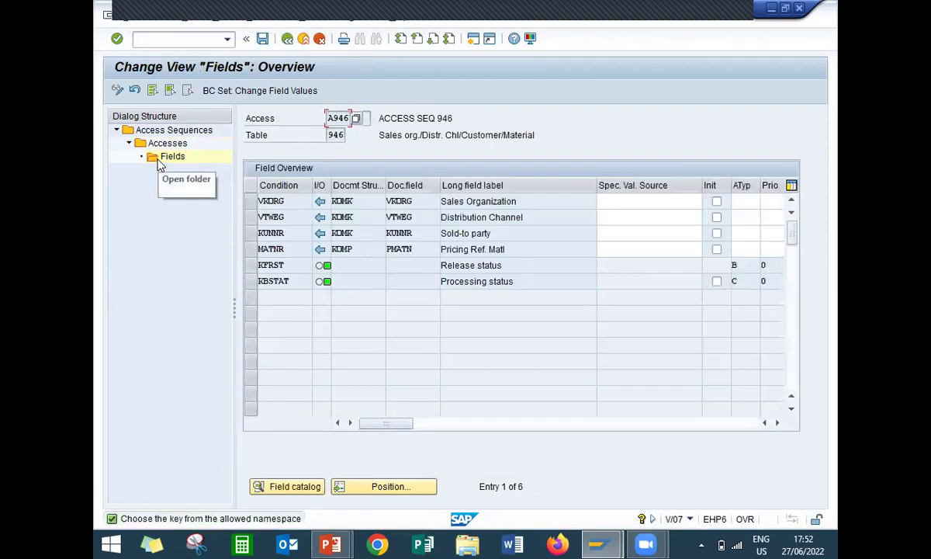
pyautogui.click(515, 233)
pyautogui.click(515, 252)
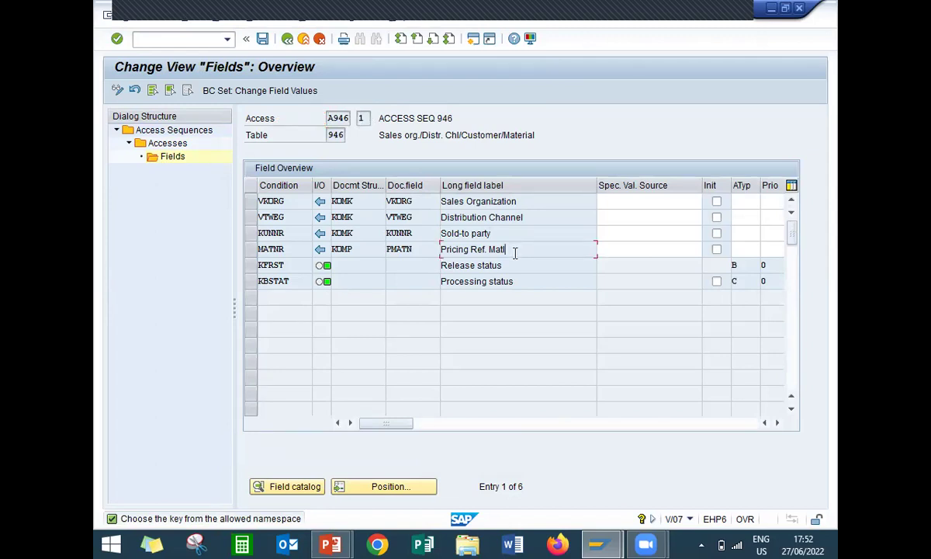
pyautogui.click(263, 40)
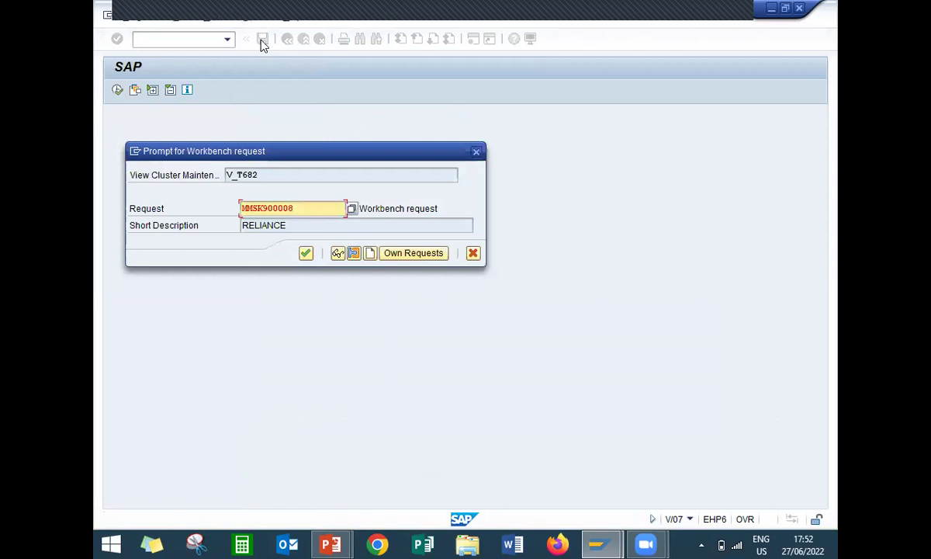
pyautogui.click(306, 253)
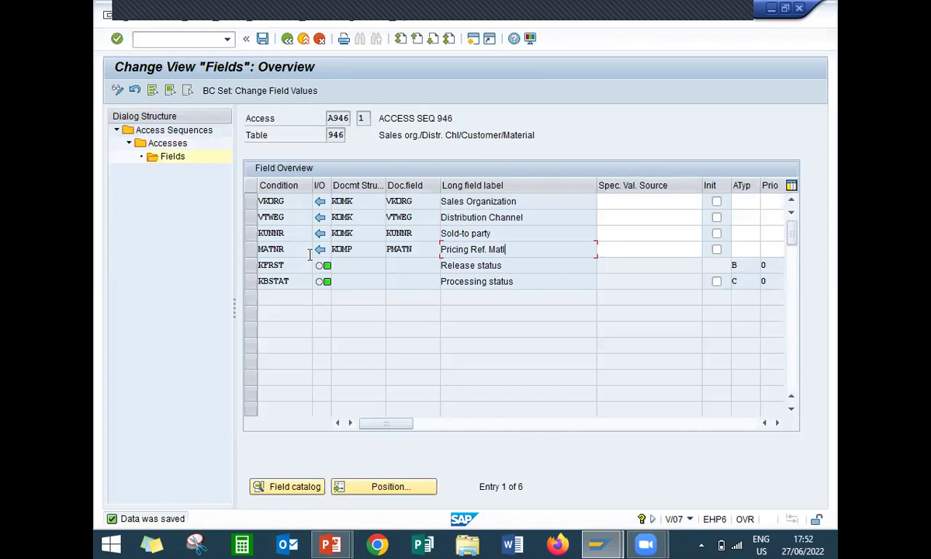
# Return to Maintain Pricing, open the condition types overview and position the list on PR00
pyautogui.click(304, 39)
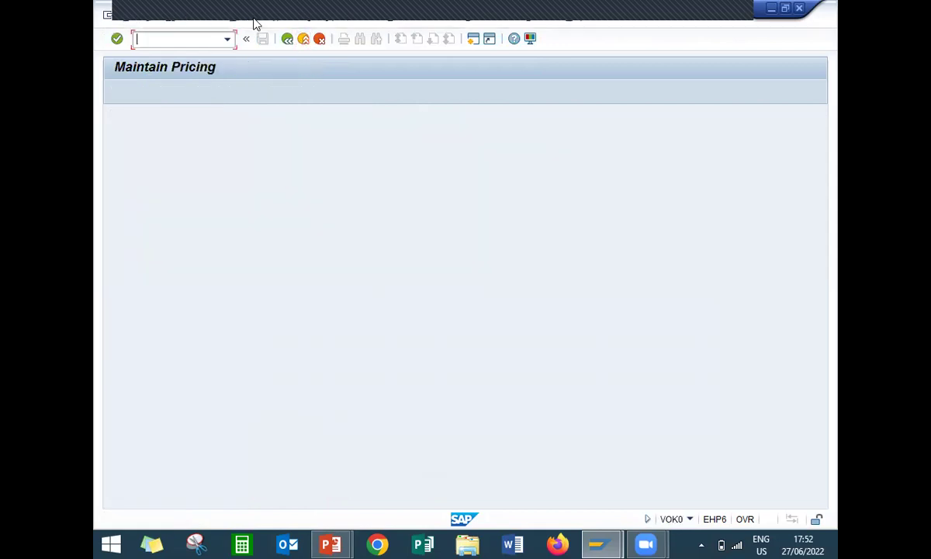
pyautogui.click(255, 22)
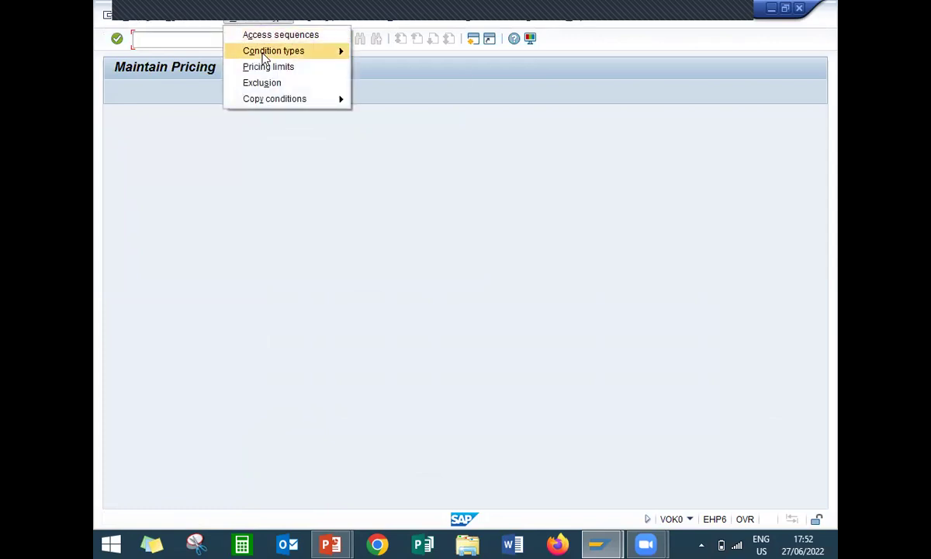
pyautogui.moveTo(264, 58)
pyautogui.click(404, 56)
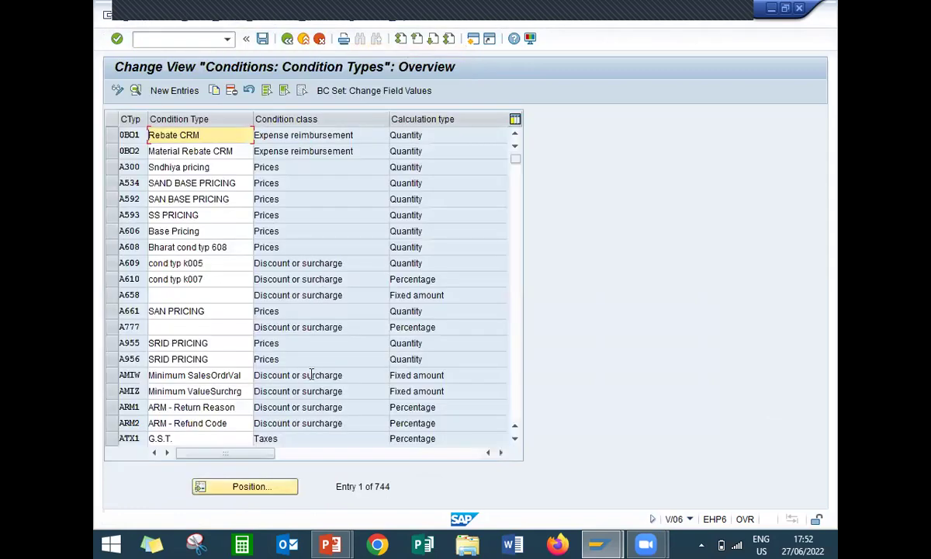
pyautogui.click(271, 489)
pyautogui.write('PR00')
pyautogui.press('Return')
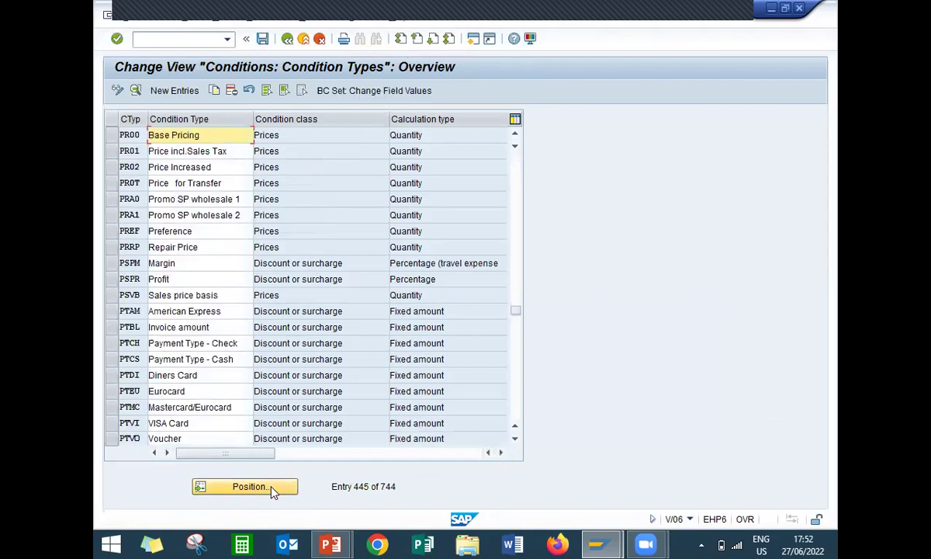
# Copy condition type PR00 to Z946 with access sequence A946 and description Base Pricing LEARN2W, and save it in customizing request MMSK900010
pyautogui.click(111, 135)
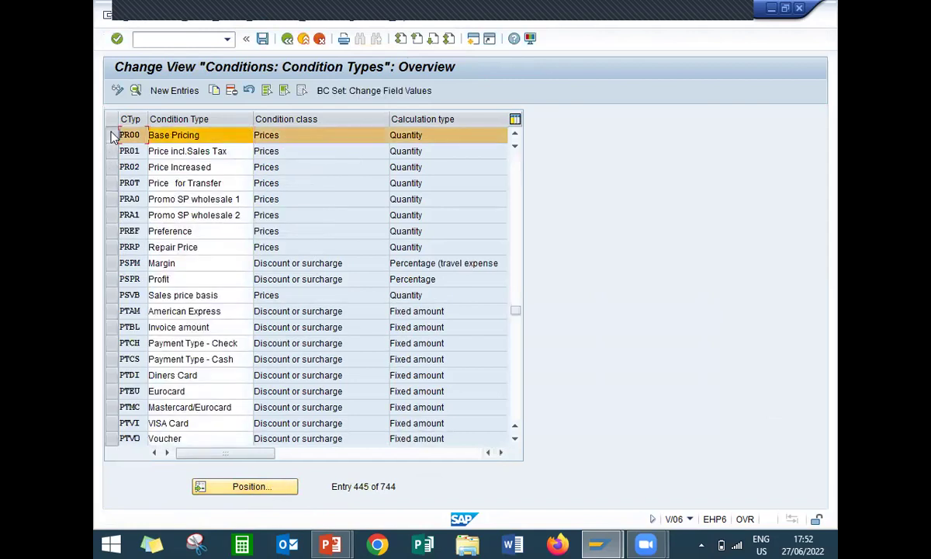
pyautogui.click(214, 92)
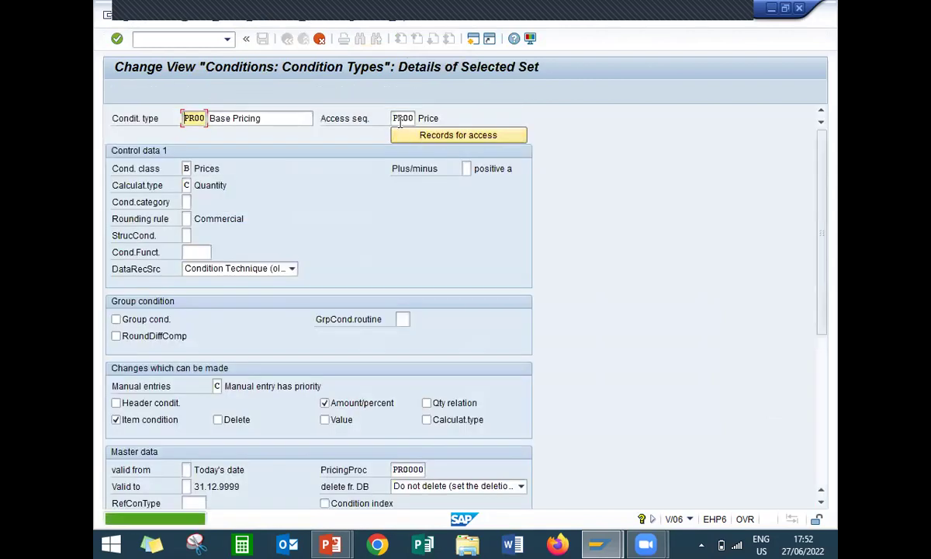
pyautogui.click(396, 117)
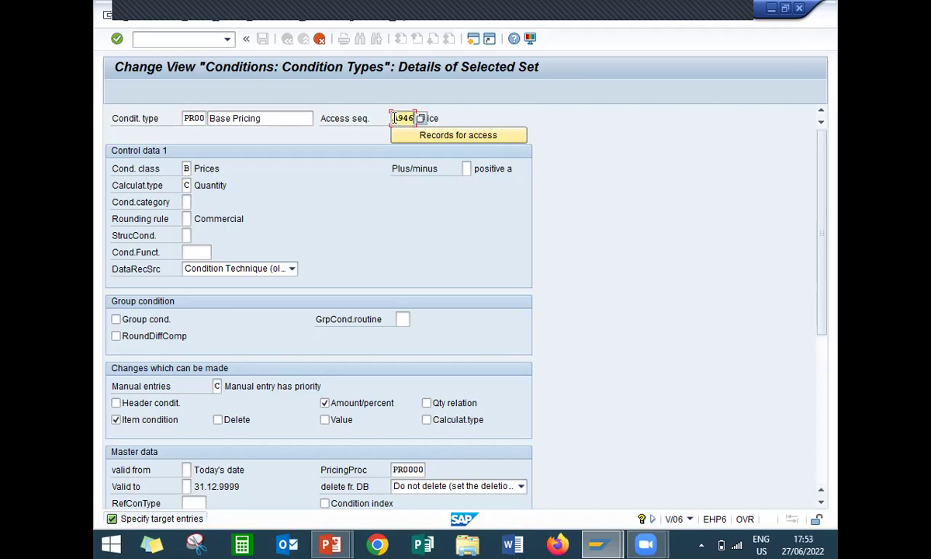
pyautogui.click(186, 118)
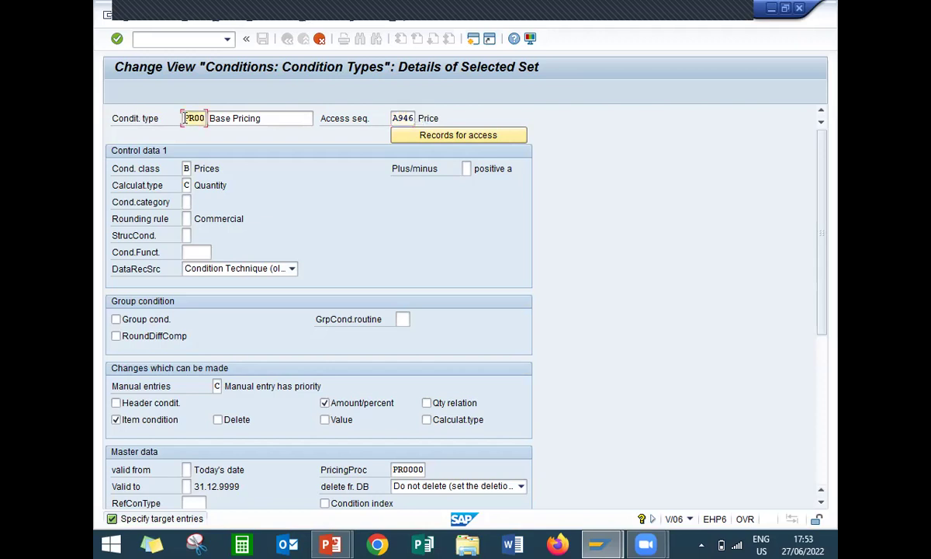
pyautogui.write('Z946')
pyautogui.press('Tab')
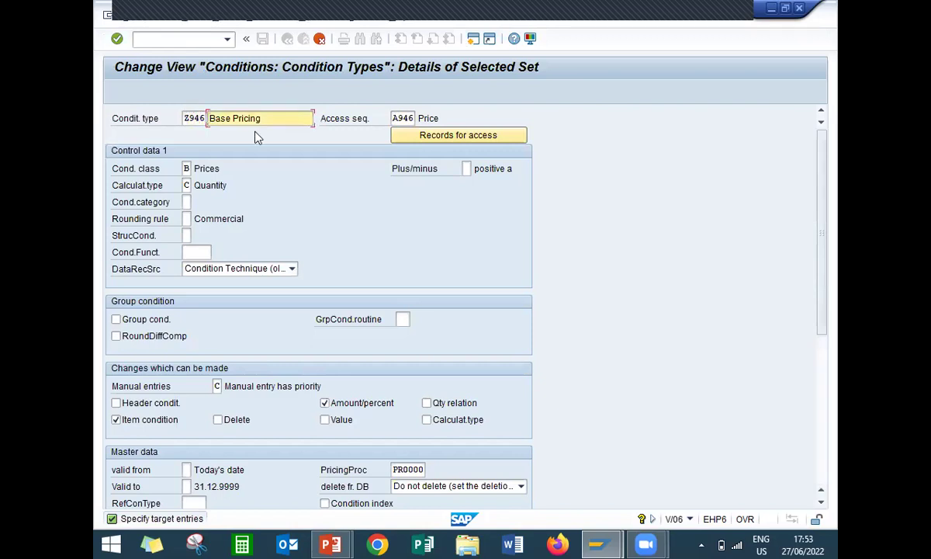
pyautogui.write('LEARN2W')
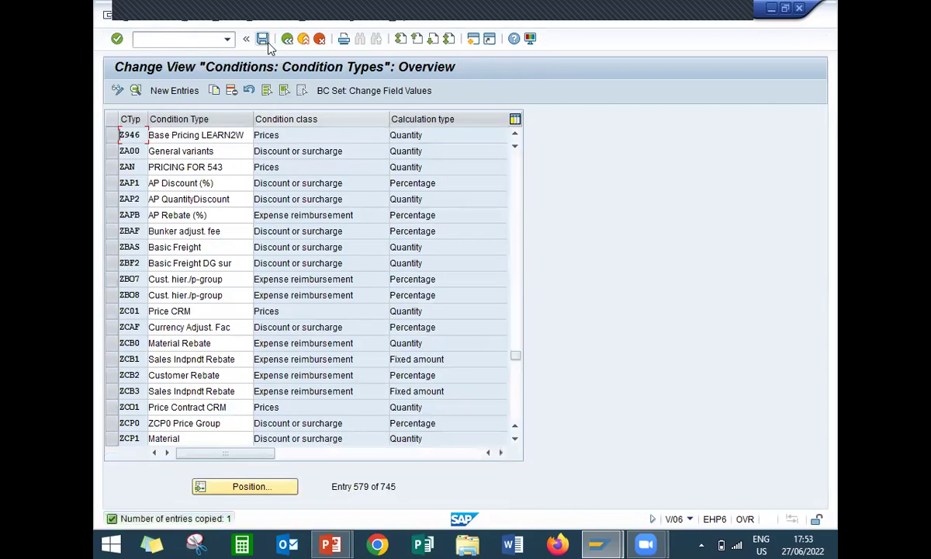
pyautogui.click(263, 40)
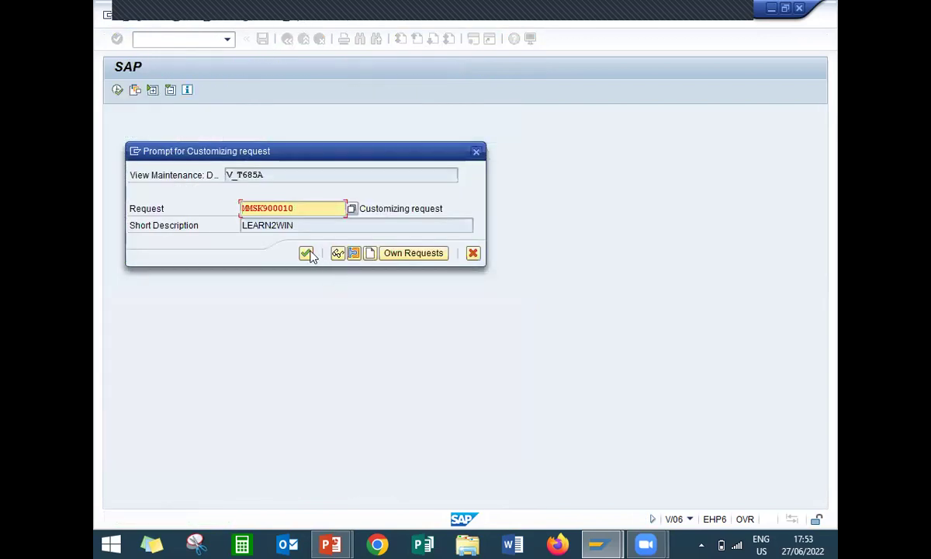
pyautogui.click(306, 253)
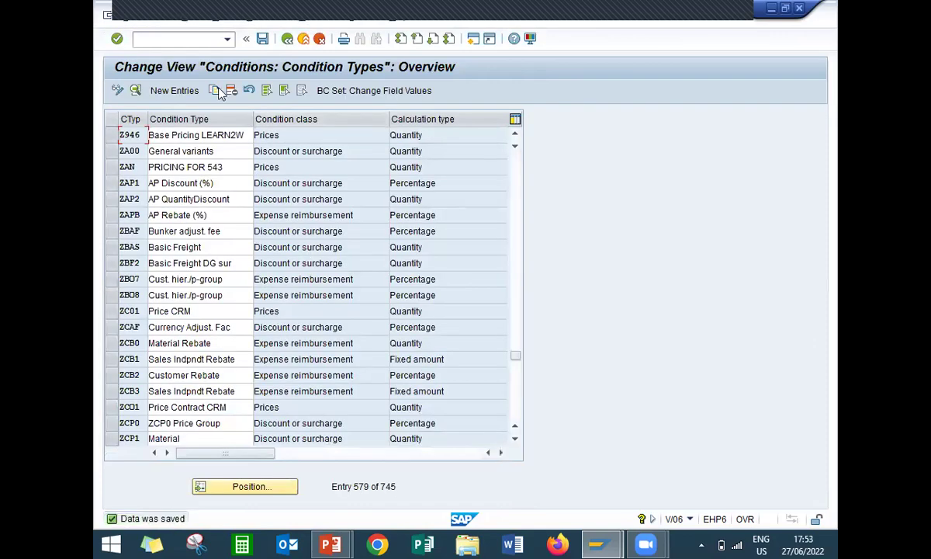
# Exit to SAP Easy Access, restart transaction VOK0 and open the pricing procedures overview
pyautogui.click(288, 41)
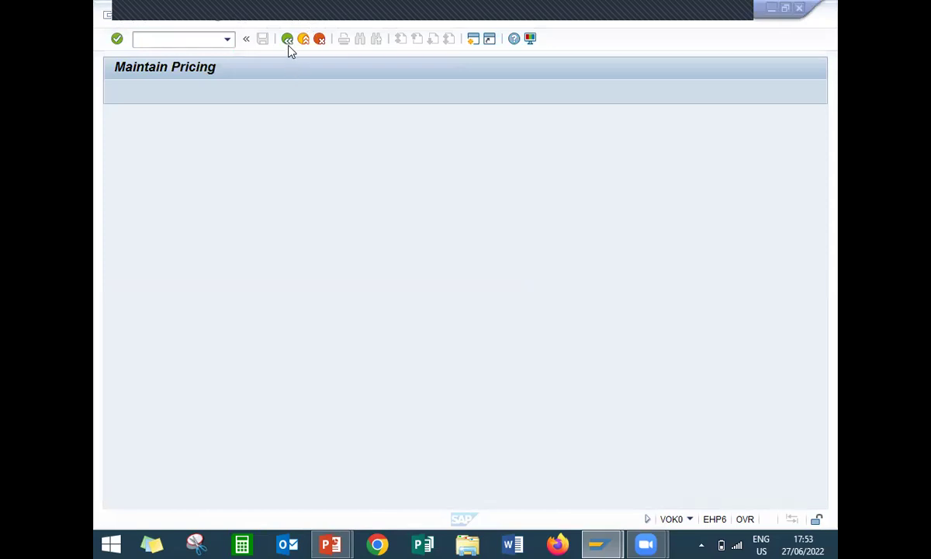
pyautogui.click(287, 39)
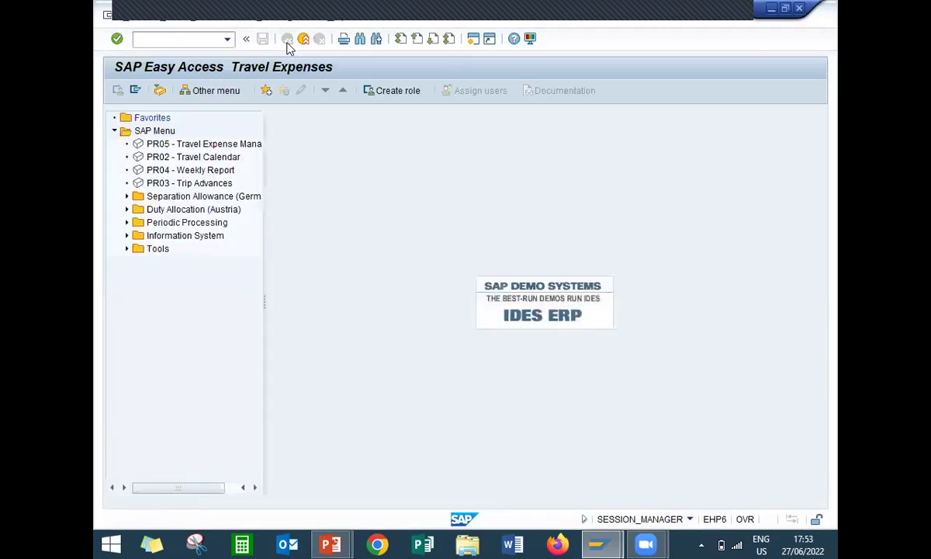
pyautogui.click(227, 38)
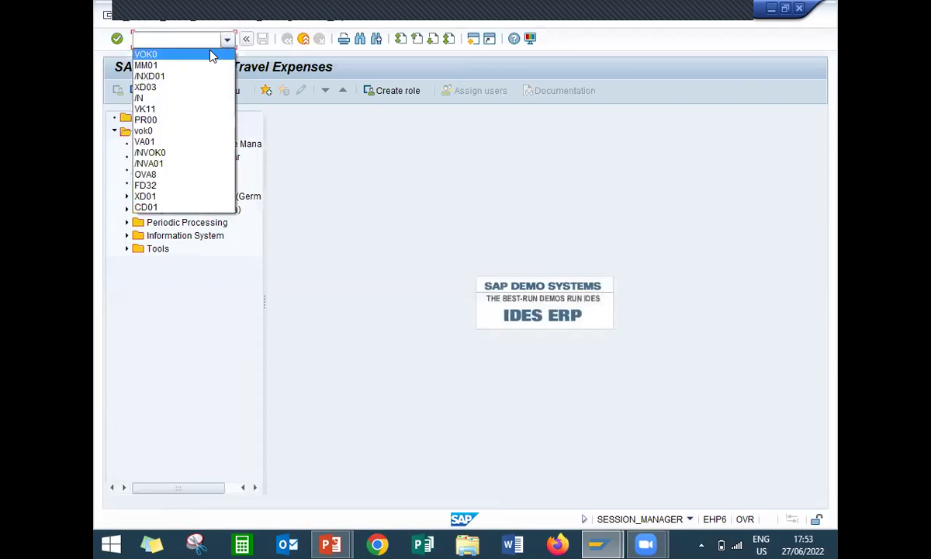
pyautogui.click(210, 54)
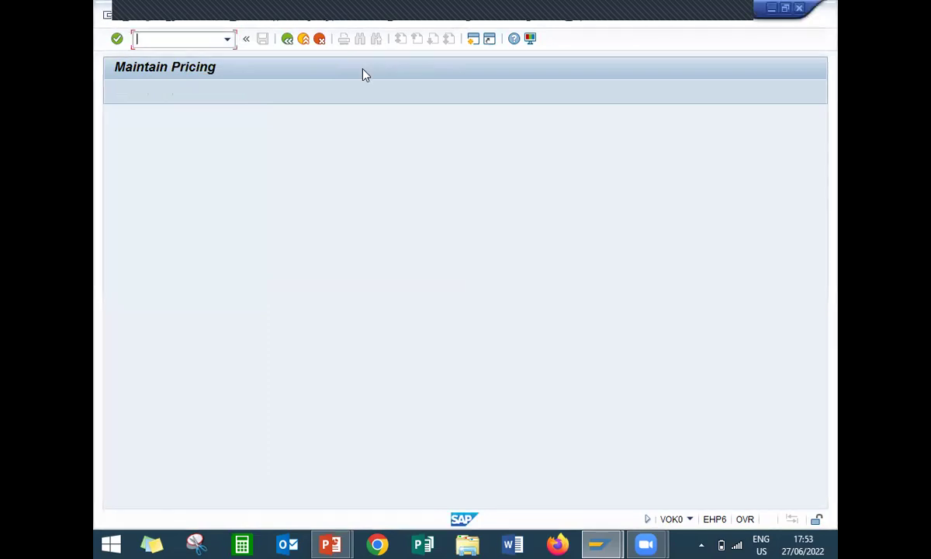
pyautogui.click(326, 23)
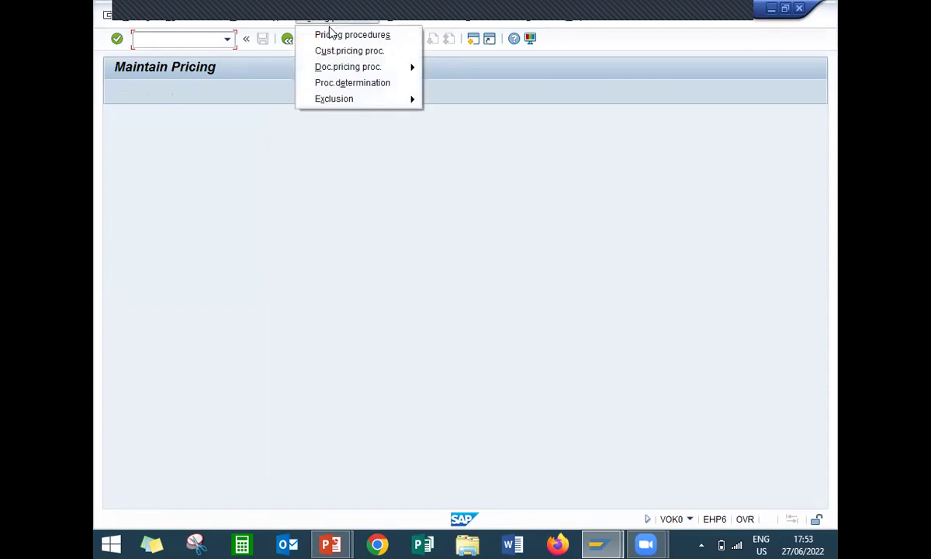
pyautogui.click(335, 37)
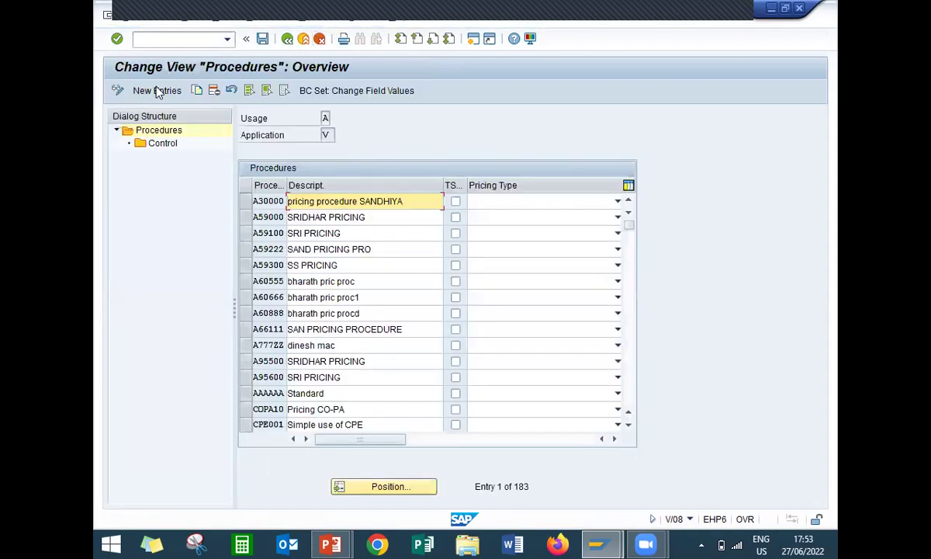
# Start a new pricing procedure entry with the key Z946ZZ
pyautogui.click(157, 92)
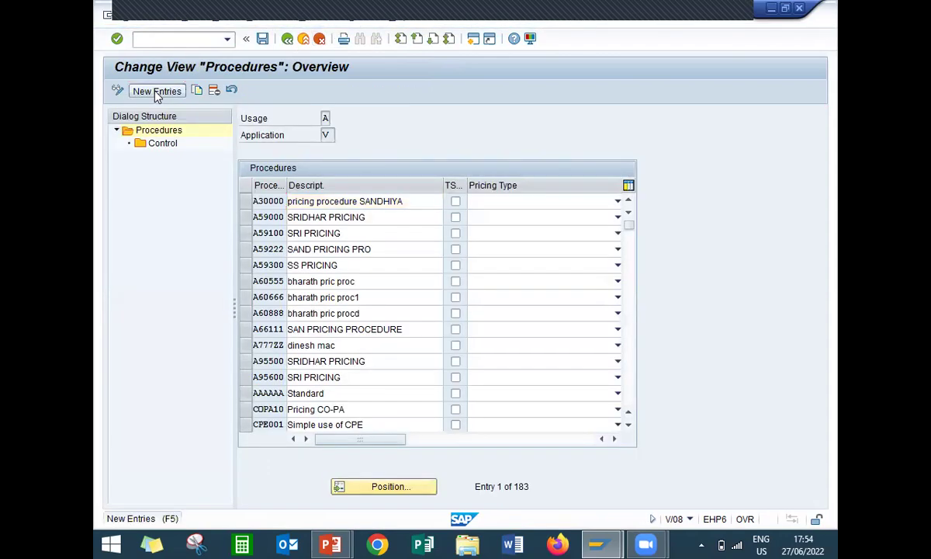
pyautogui.write('Z946ZZ')
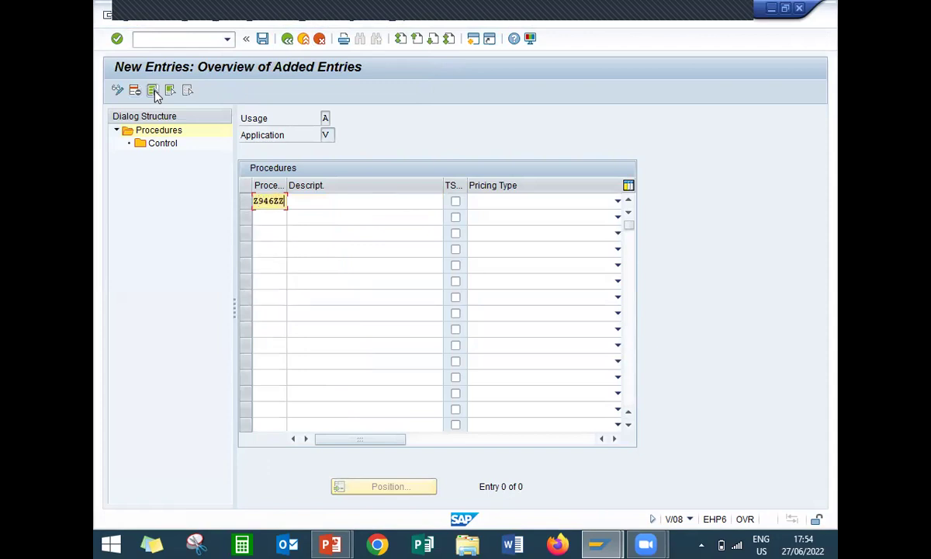
pyautogui.press('Tab')
pyautogui.write('Z695 CONT TYP')
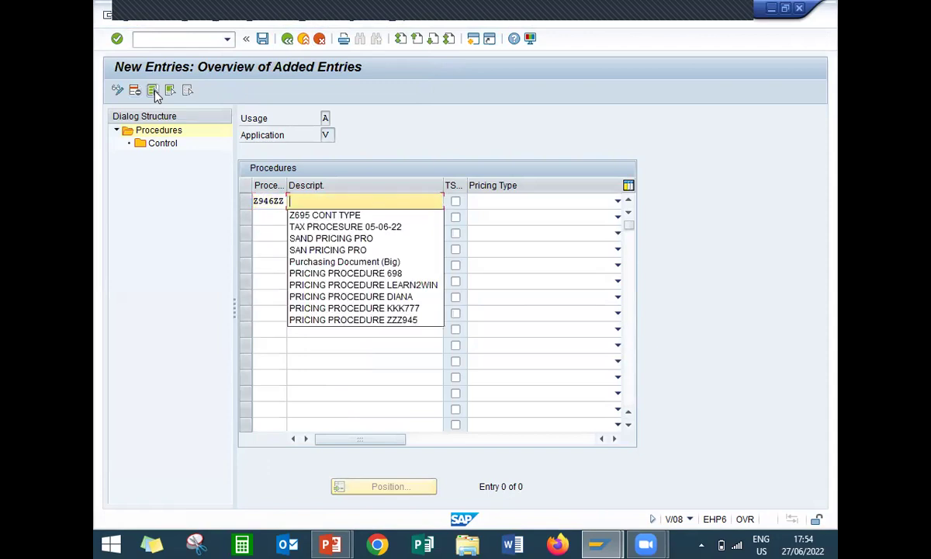
pyautogui.press('BackSpace')
pyautogui.press('BackSpace')
pyautogui.press('BackSpace')
pyautogui.press('BackSpace')
pyautogui.press('BackSpace')
pyautogui.press('BackSpace')
pyautogui.press('BackSpace')
pyautogui.press('BackSpace')
pyautogui.press('BackSpace')
pyautogui.press('BackSpace')
pyautogui.press('BackSpace')
pyautogui.press('BackSpace')
pyautogui.press('BackSpace')
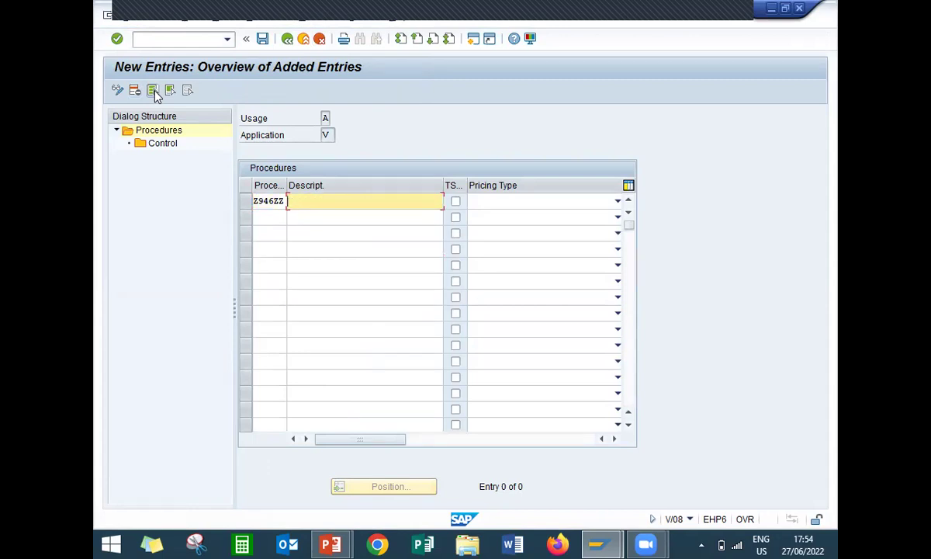
# Describe pricing procedure Z946ZZ as Z946 PRICING PROCEDURE and accept the entry
pyautogui.write('Z946 PRICING PROCEDURE')
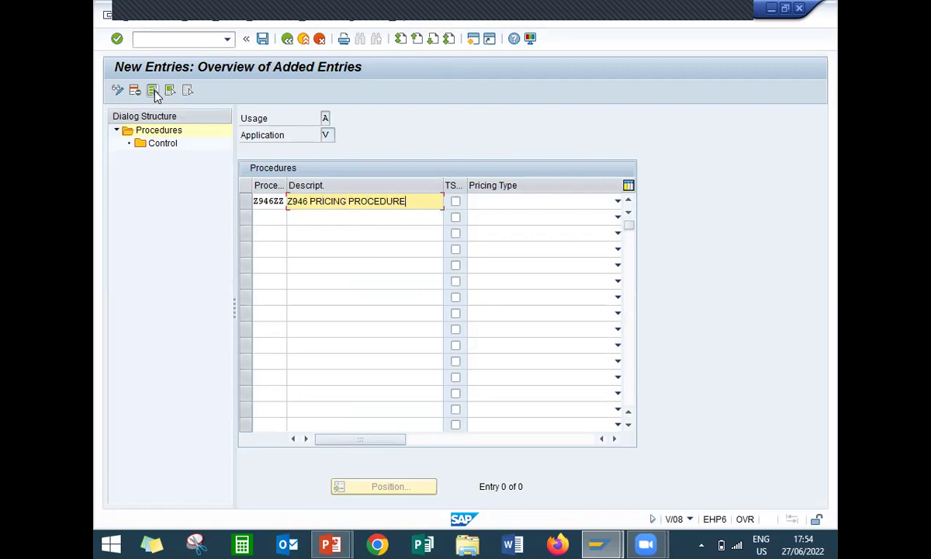
pyautogui.click(153, 91)
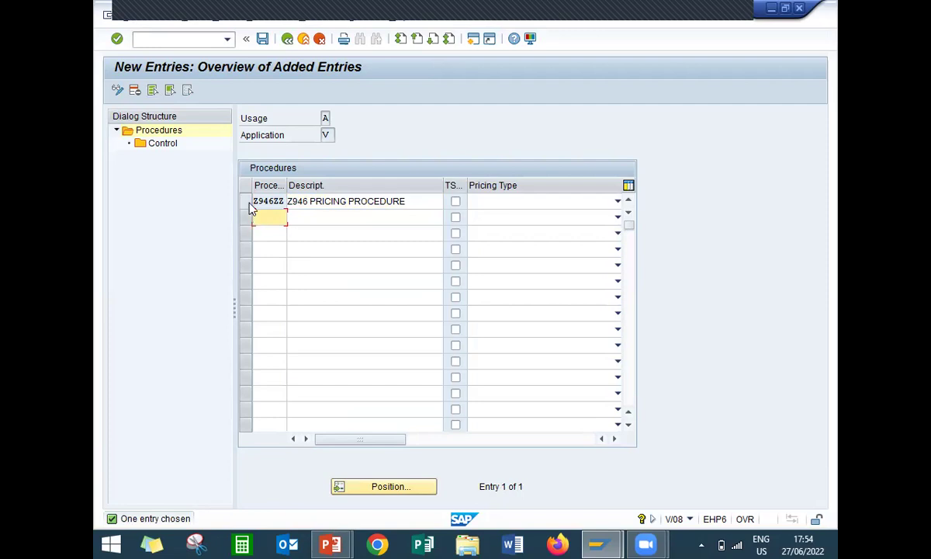
# Open the control data of procedure Z946ZZ and add a new entry with step 1 and condition type Z946
pyautogui.click(249, 203)
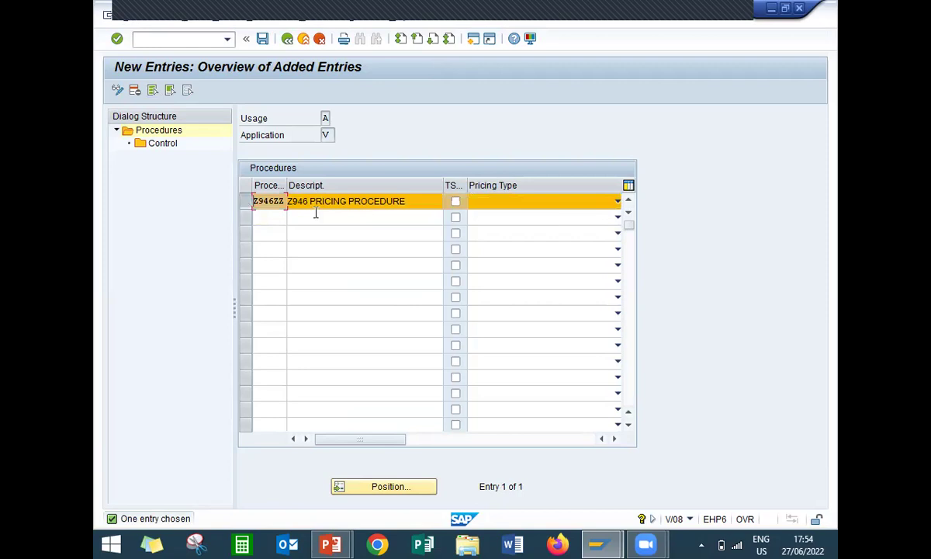
pyautogui.click(158, 146)
pyautogui.doubleClick(158, 146)
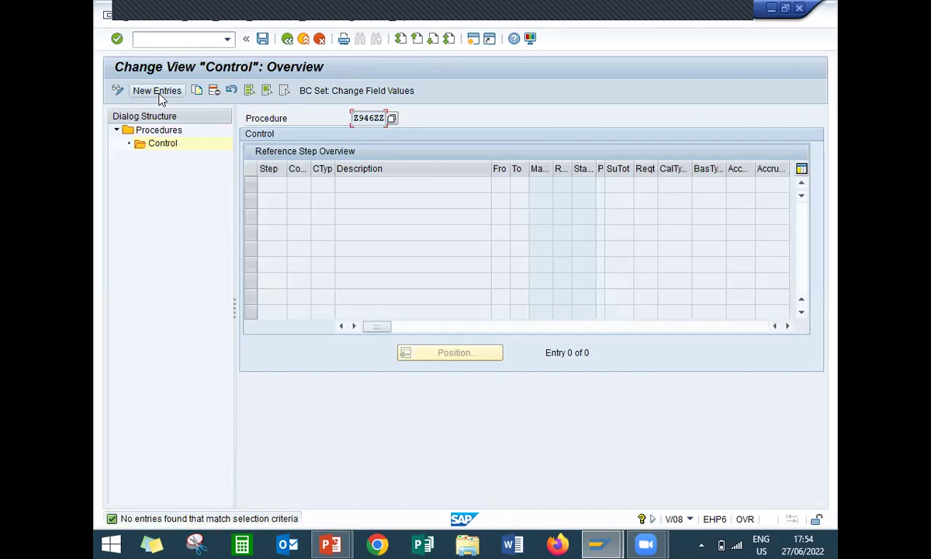
pyautogui.click(159, 92)
pyautogui.write('1')
pyautogui.click(323, 184)
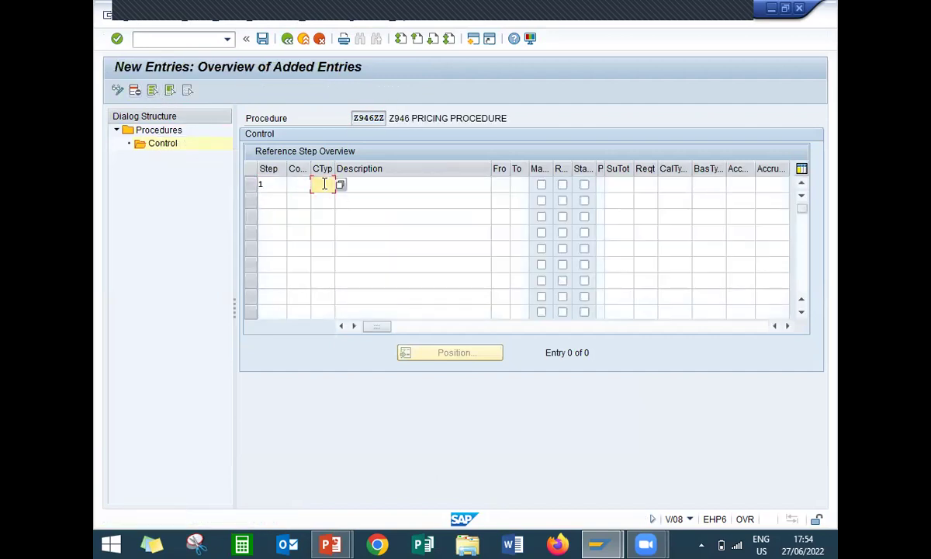
pyautogui.write('Z')
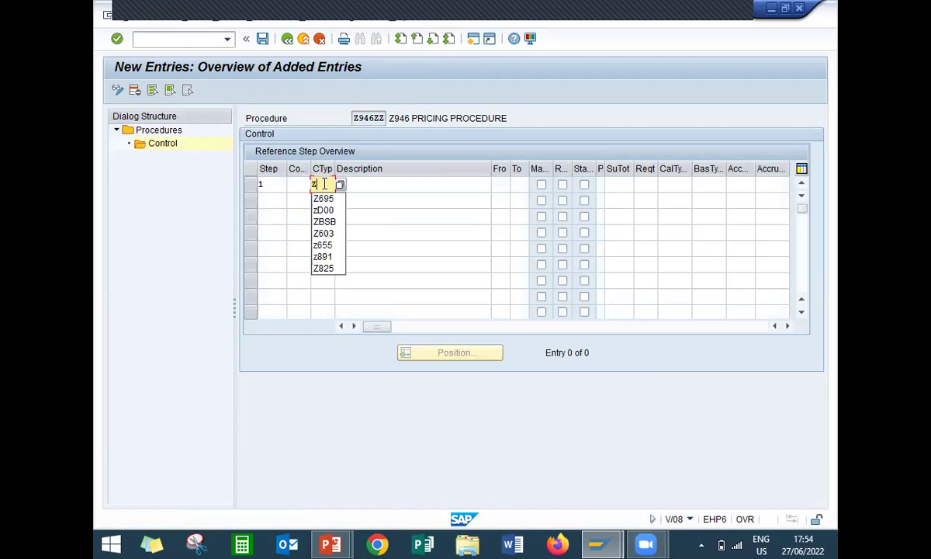
pyautogui.write('946')
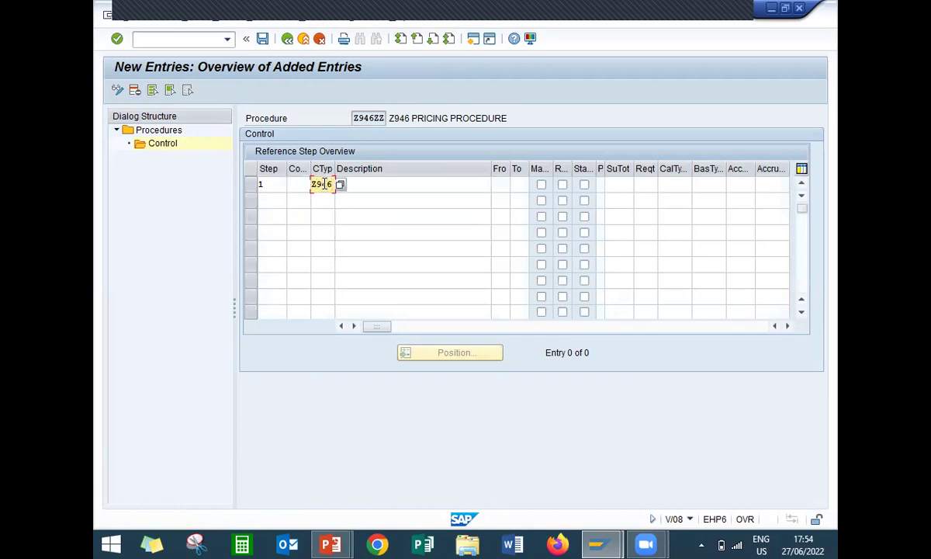
# Set the print indicator of step 1 to X and its requirement to routine 2, Item with pricing
pyautogui.click(600, 184)
pyautogui.write('x')
pyautogui.click(648, 185)
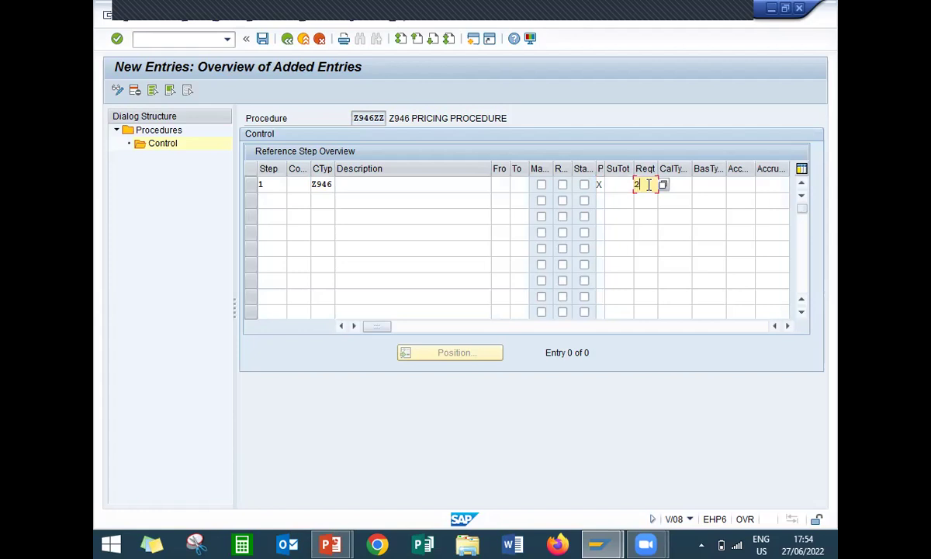
pyautogui.click(664, 186)
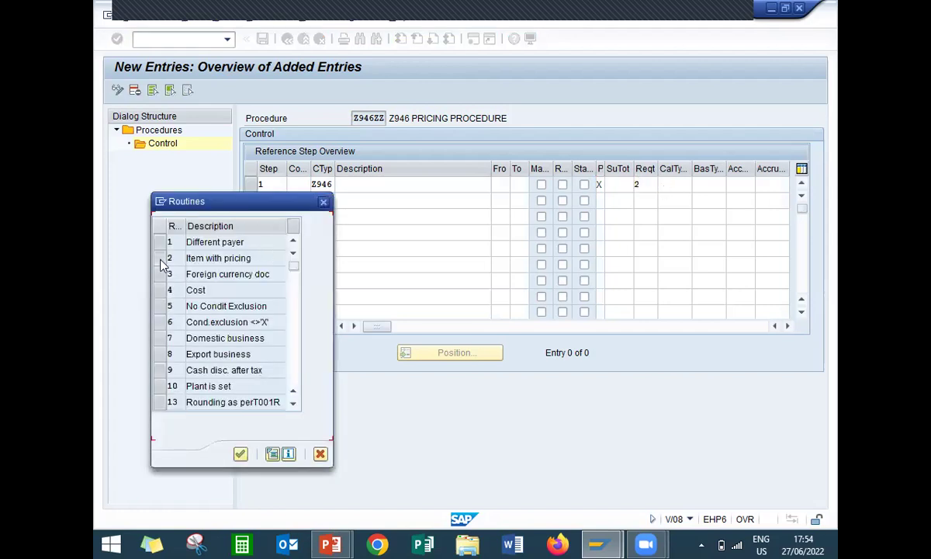
pyautogui.click(233, 258)
pyautogui.click(240, 454)
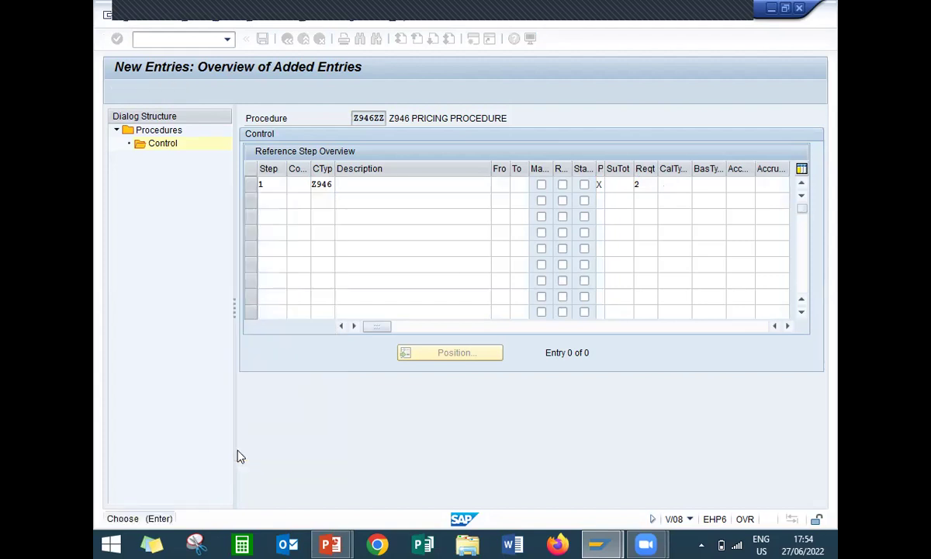
# Assign account key ERL, Sales revenues, to step 1 and accept the row
pyautogui.click(742, 186)
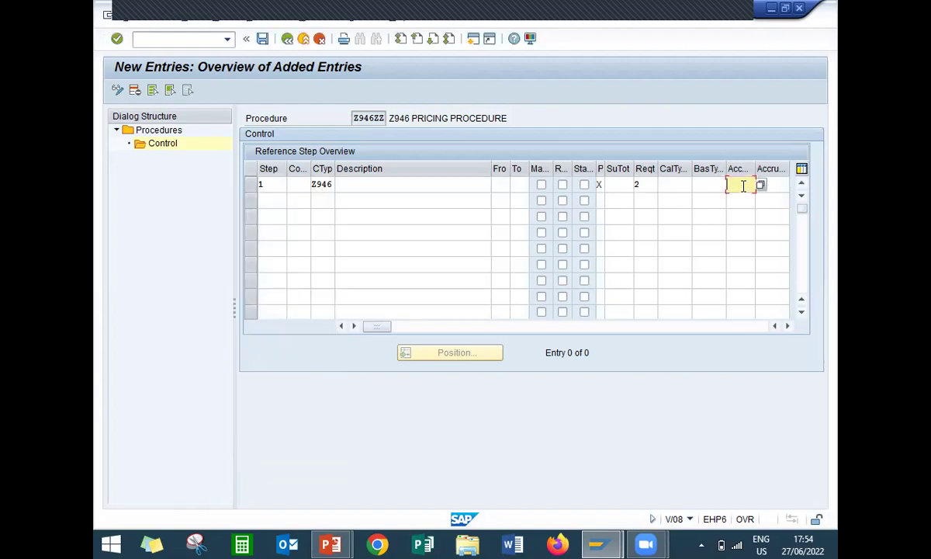
pyautogui.click(761, 186)
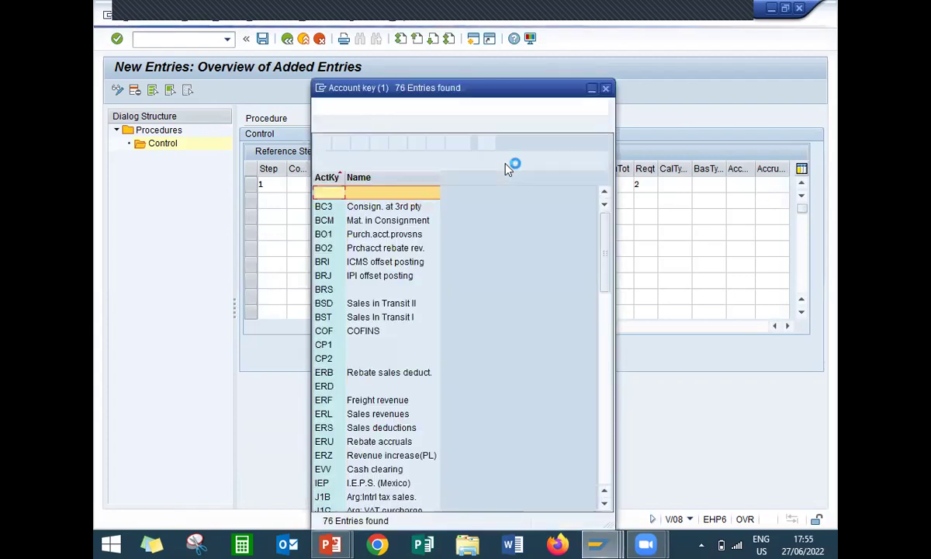
pyautogui.click(346, 415)
pyautogui.doubleClick(346, 419)
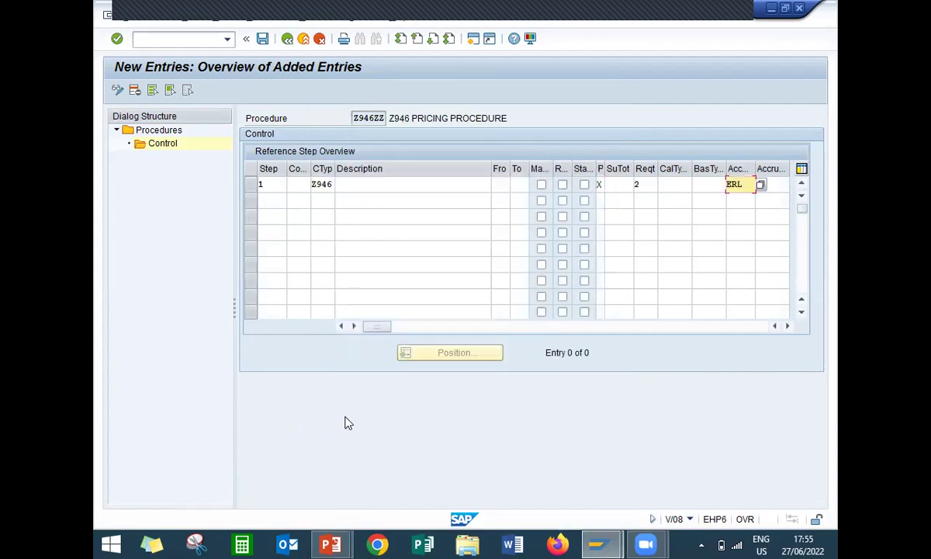
pyautogui.press('Return')
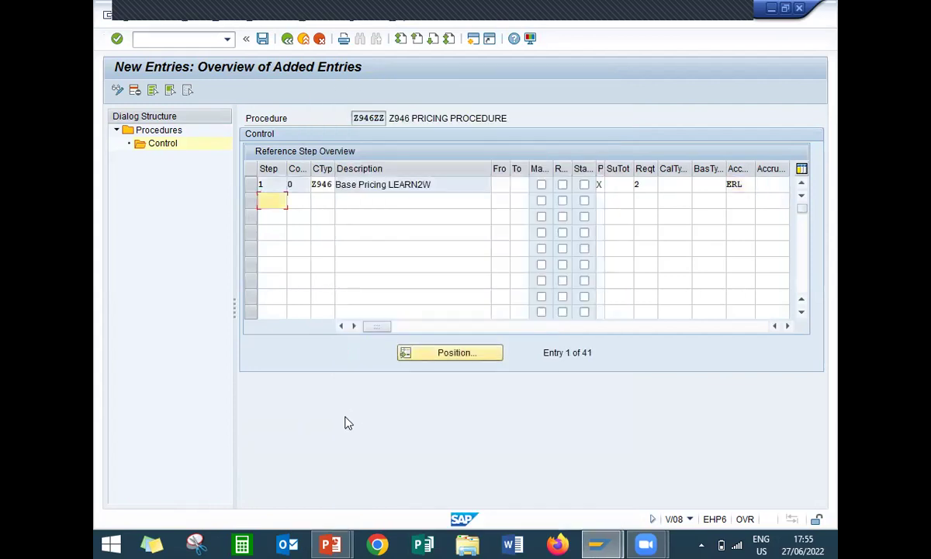
# Save the pricing procedure in customizing request MMSK900010 and return to the Maintain Pricing start screen
pyautogui.click(263, 40)
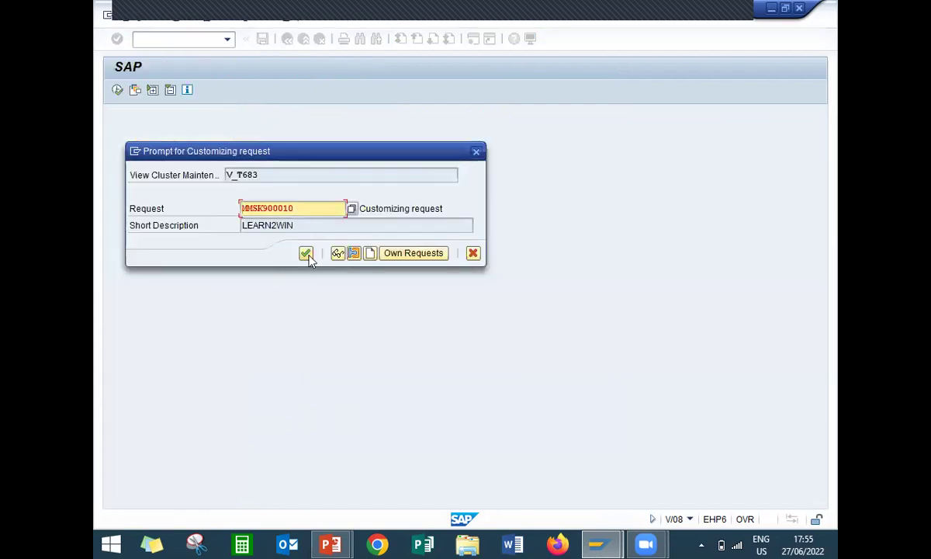
pyautogui.click(306, 254)
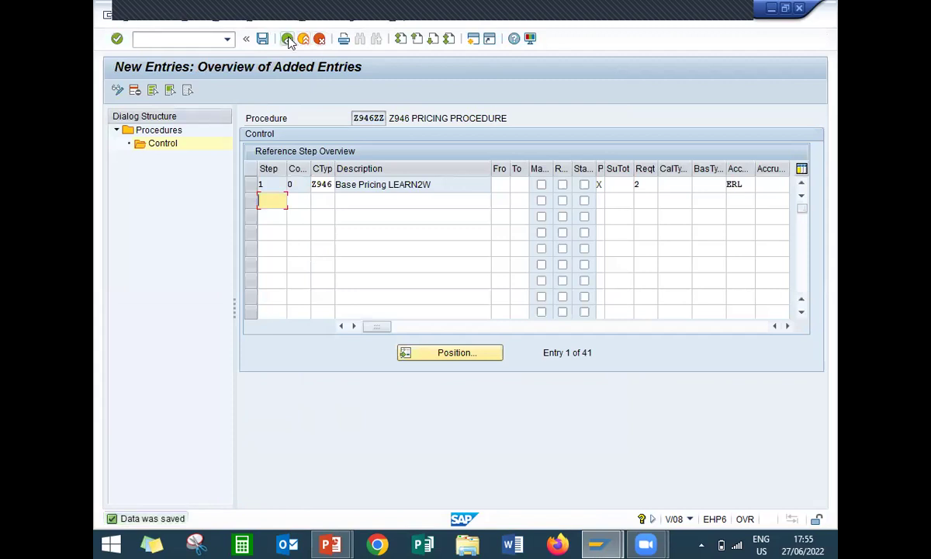
pyautogui.click(287, 40)
pyautogui.click(288, 40)
pyautogui.click(288, 40)
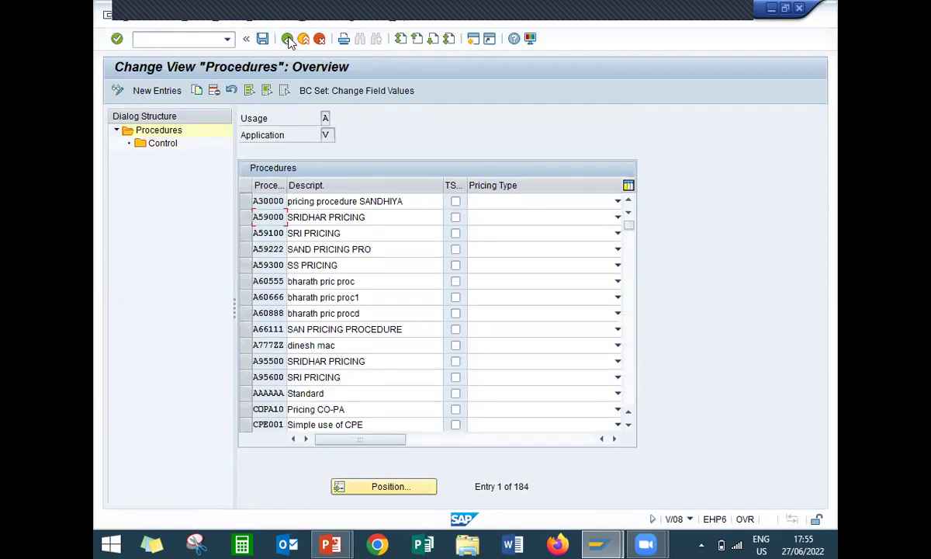
pyautogui.click(288, 40)
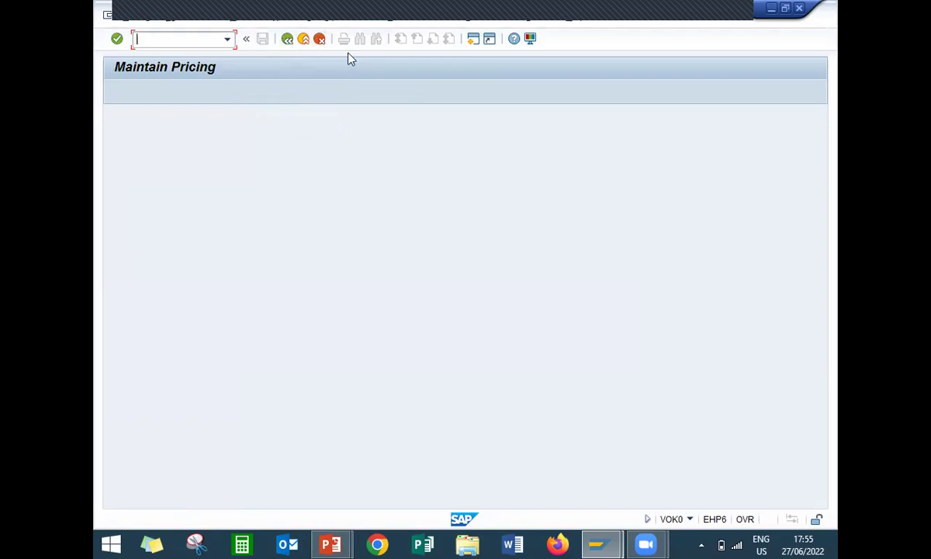
# Examine the STANDARD entry in the document pricing procedures, and return to Maintain Pricing
pyautogui.click(322, 17)
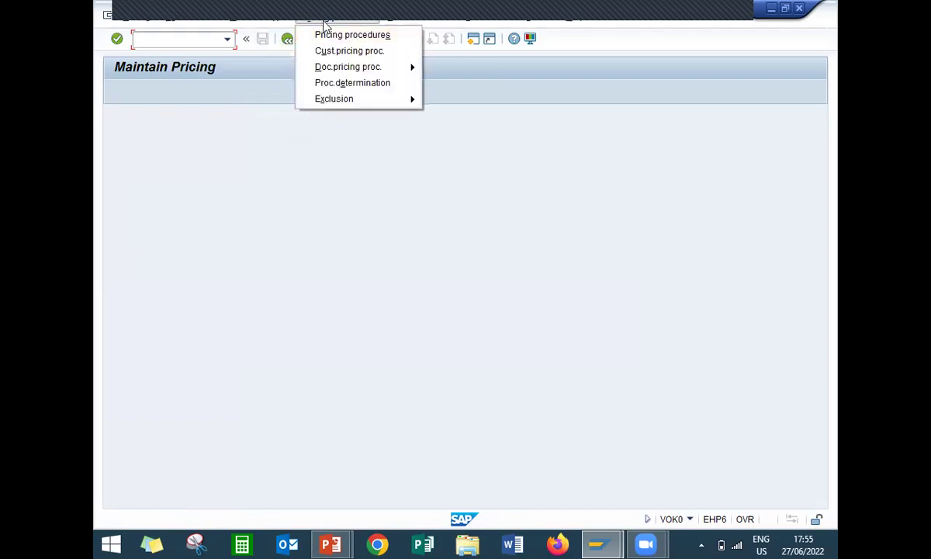
pyautogui.moveTo(333, 71)
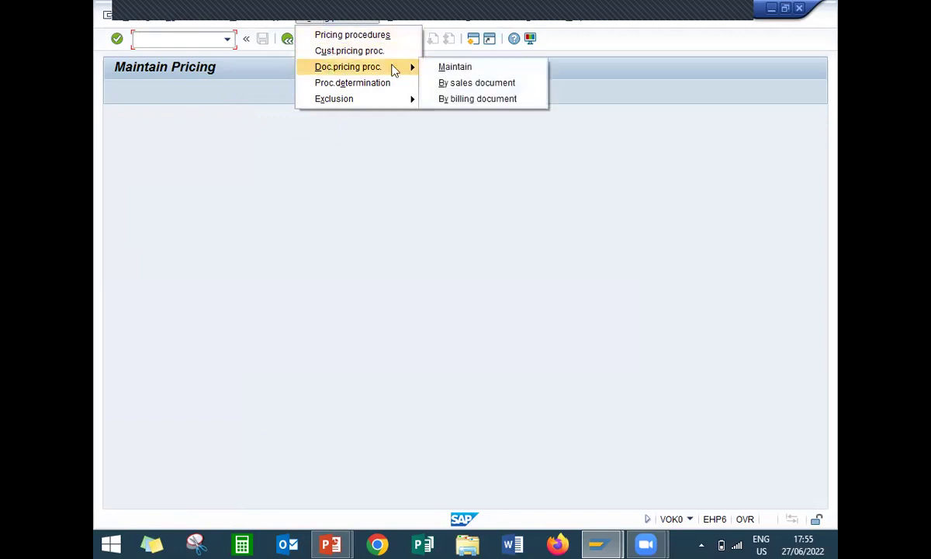
pyautogui.click(454, 69)
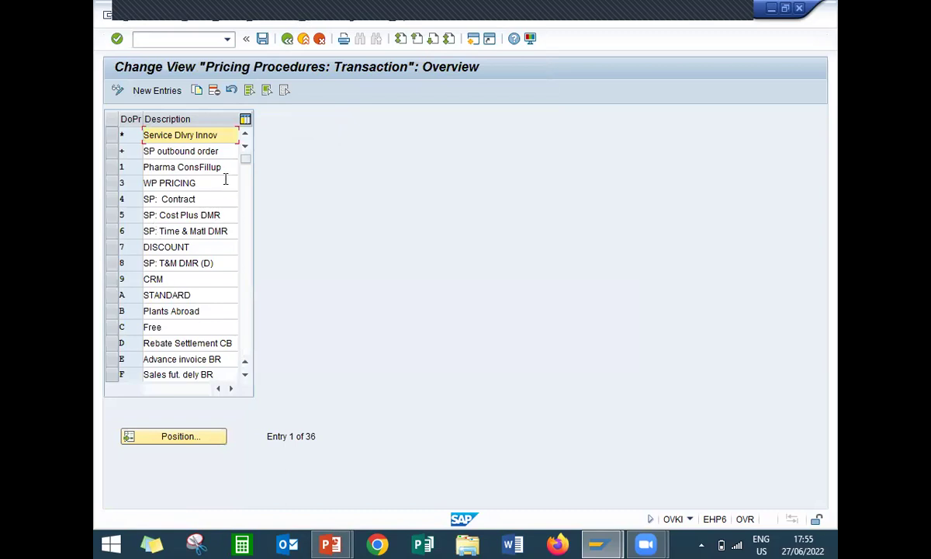
pyautogui.click(194, 294)
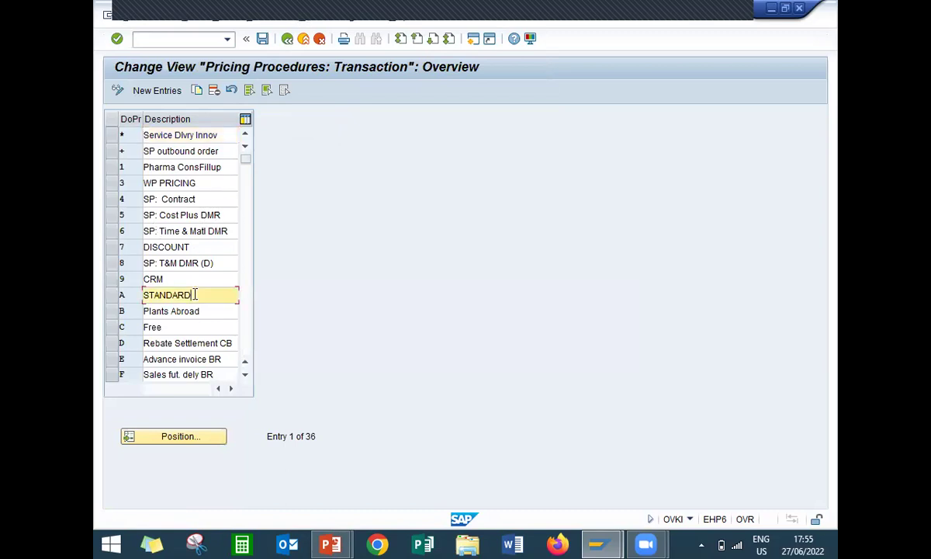
pyautogui.click(287, 40)
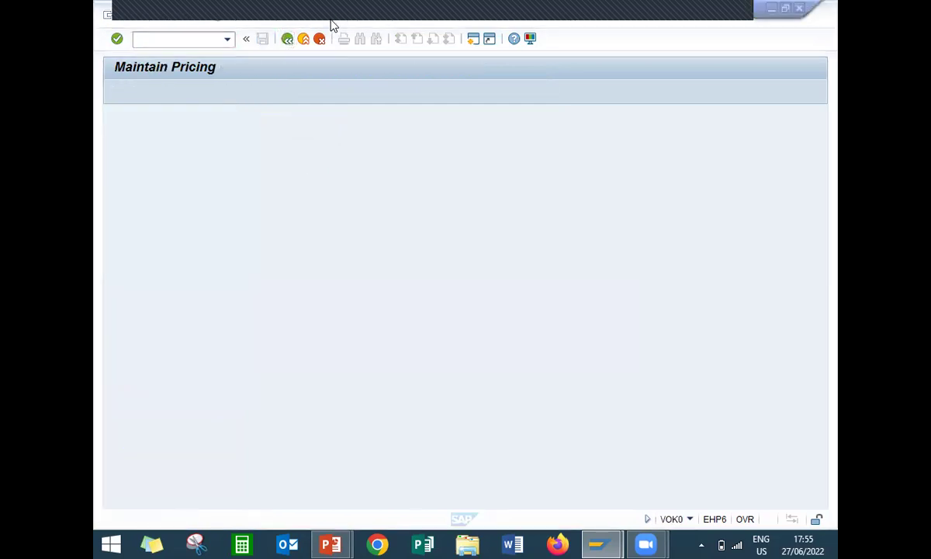
# Restart transaction VOK0 and examine the Standard entry in the customer pricing procedures
pyautogui.click(287, 41)
pyautogui.click(227, 39)
pyautogui.click(220, 52)
pyautogui.press('Return')
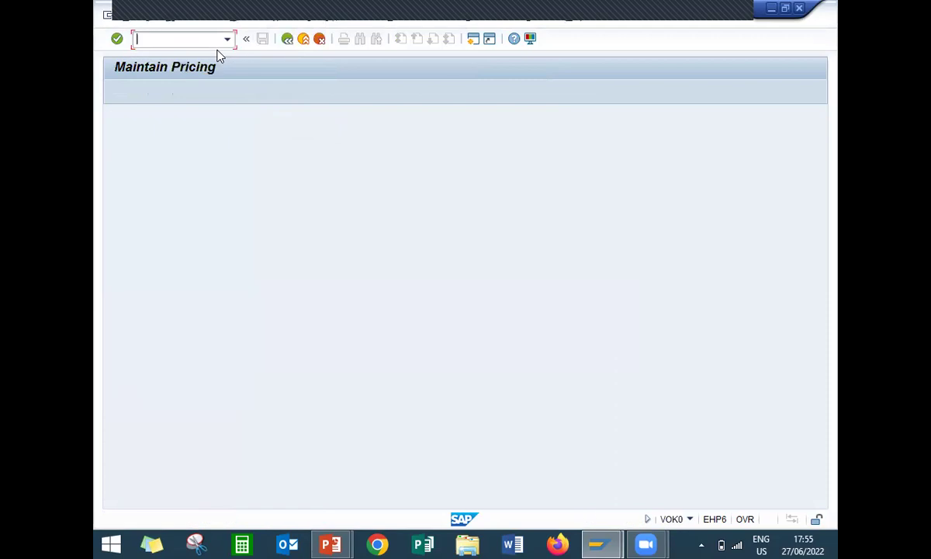
pyautogui.click(334, 24)
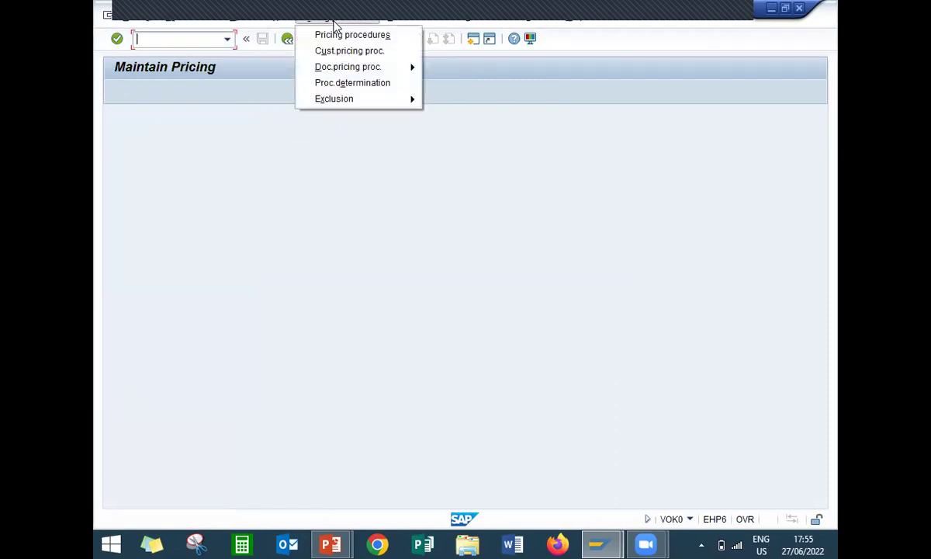
pyautogui.click(343, 50)
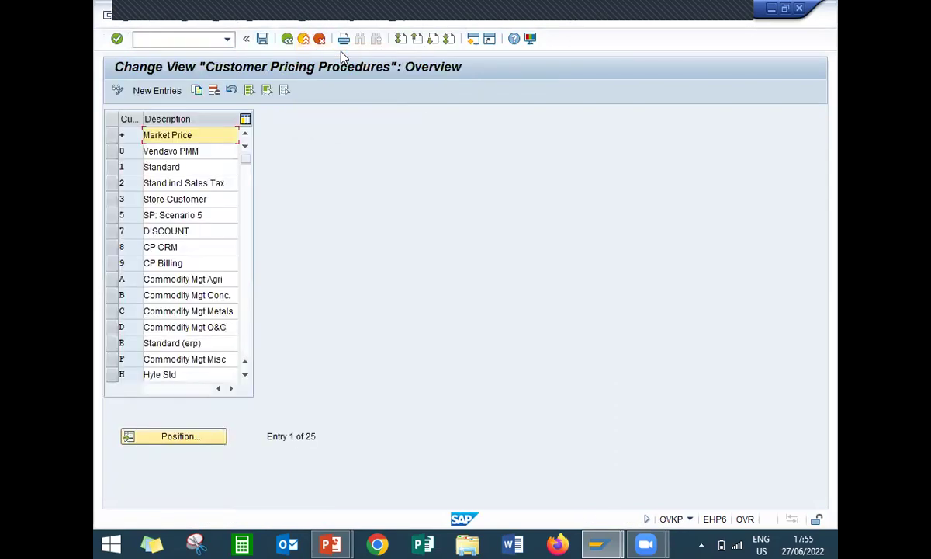
pyautogui.click(215, 166)
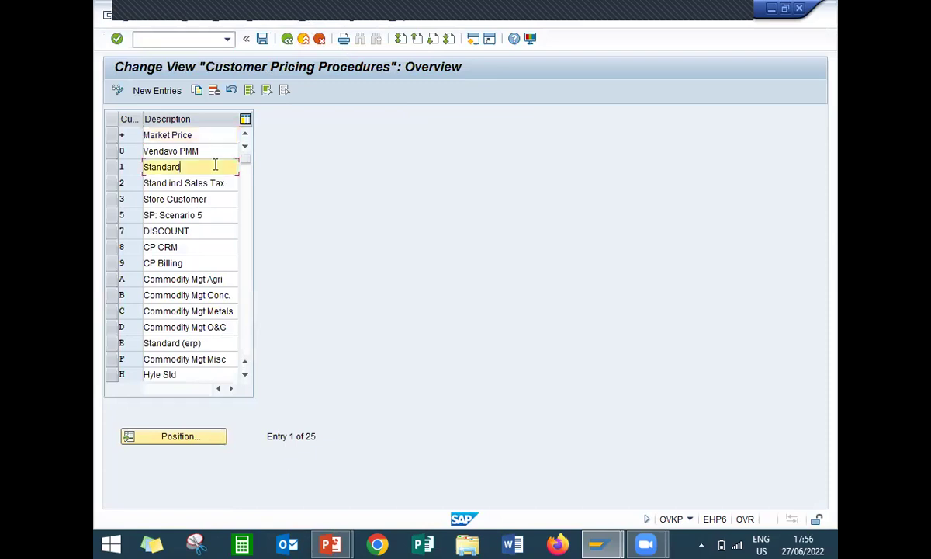
pyautogui.click(286, 45)
# Open the pricing procedure determination for sales documents and position the list at sales organization LD01
pyautogui.click(323, 22)
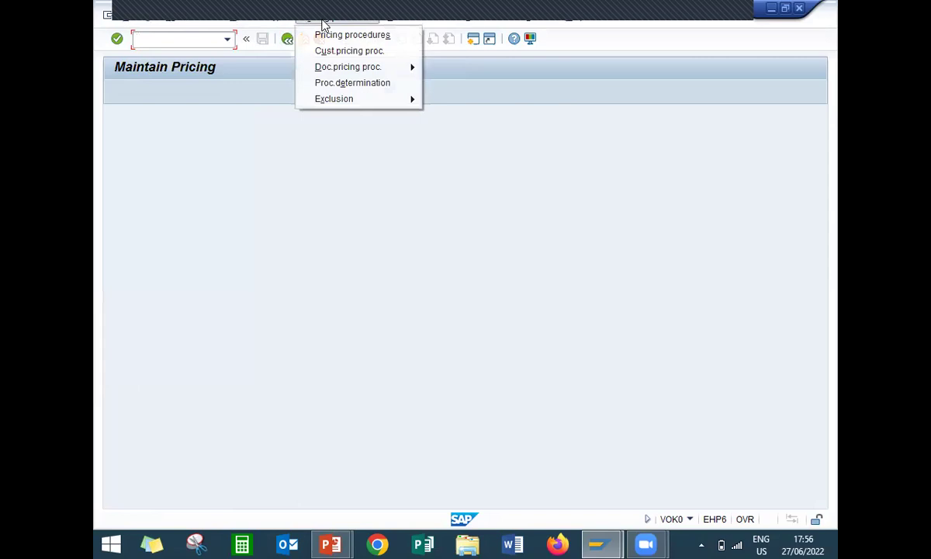
pyautogui.click(328, 84)
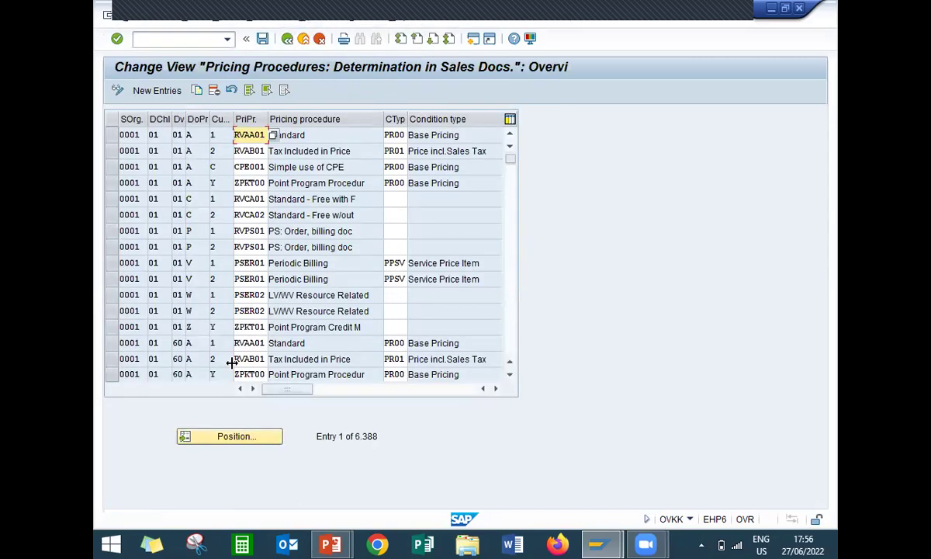
pyautogui.click(225, 435)
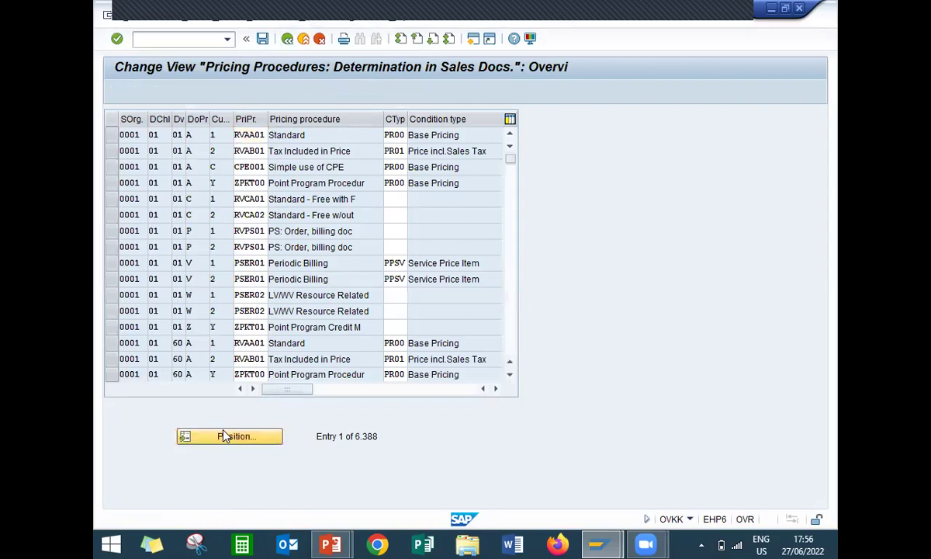
pyautogui.write('LD01')
pyautogui.press('Return')
pyautogui.press('Return')
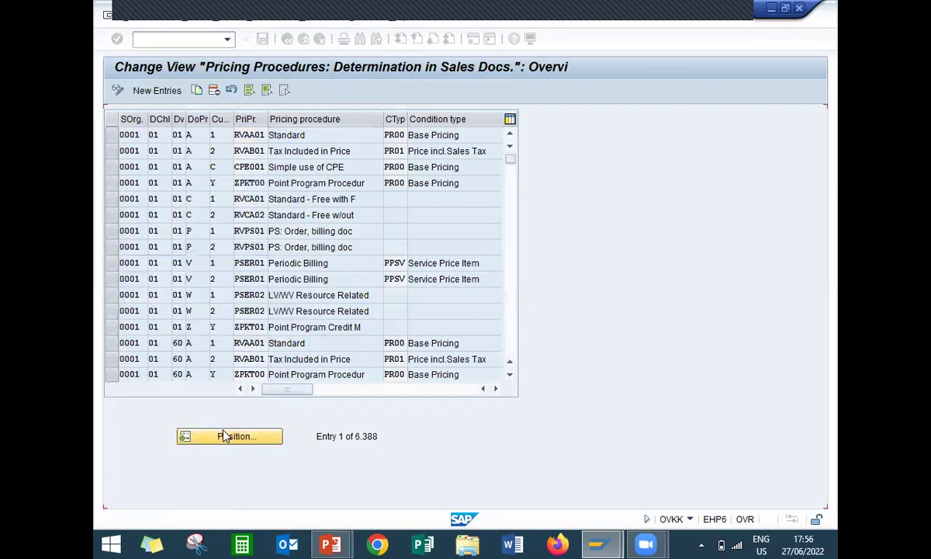
# Assign procedure Z946ZZ and condition type Z946 to LD01/LD/LD with document procedure A and customer procedure 1, and save
pyautogui.click(161, 134)
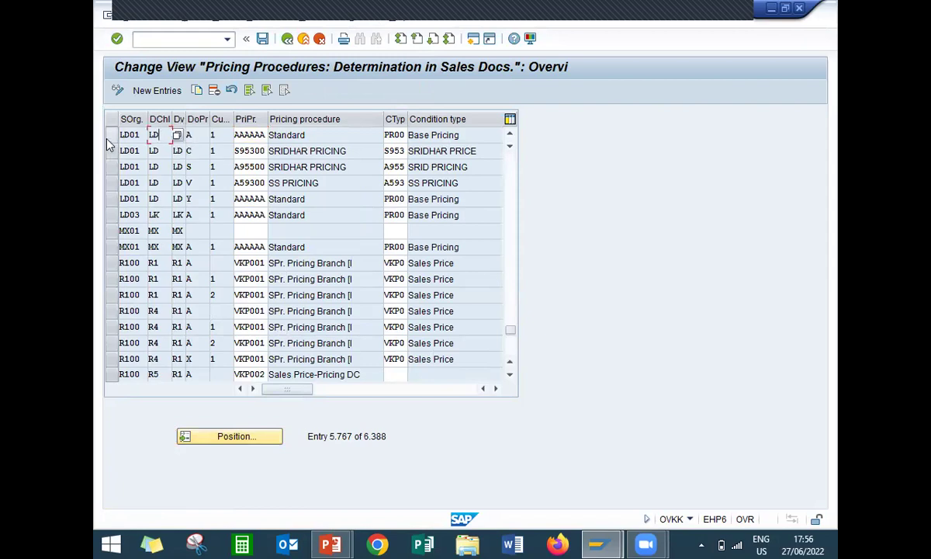
pyautogui.click(109, 134)
pyautogui.click(196, 135)
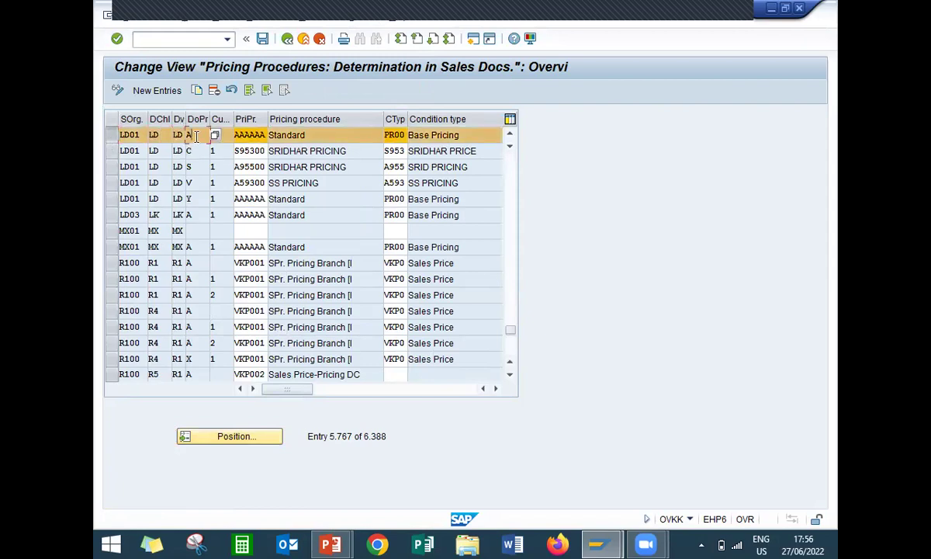
pyautogui.press('Tab')
pyautogui.click(255, 136)
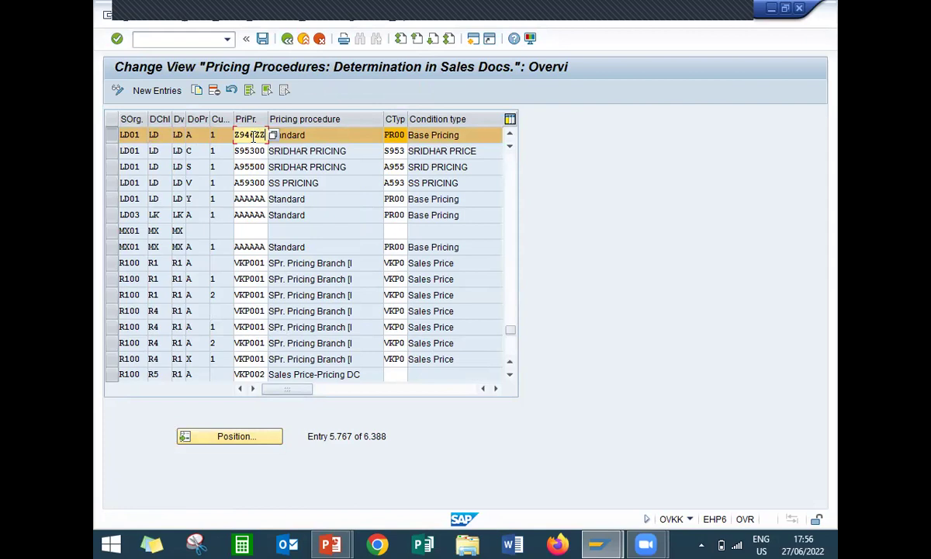
pyautogui.press('Tab')
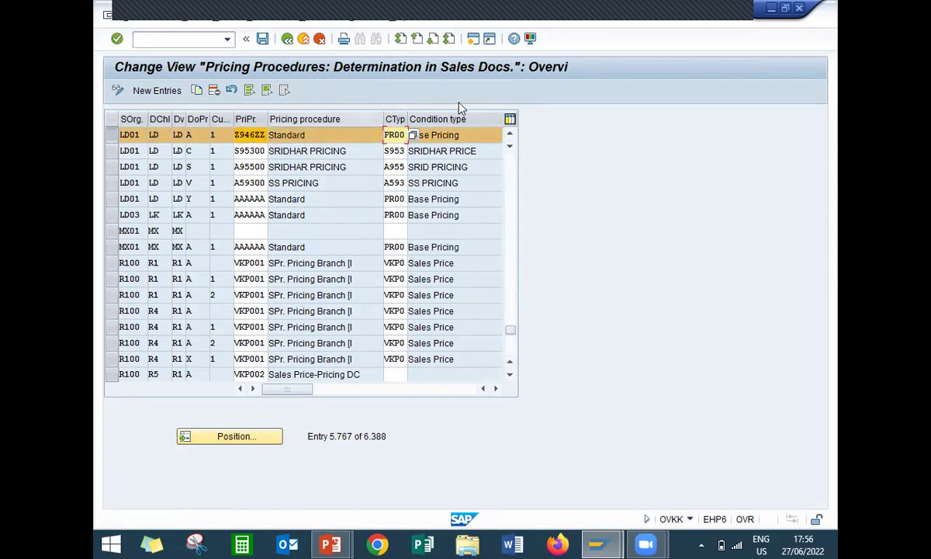
pyautogui.write('Z946')
pyautogui.press('Return')
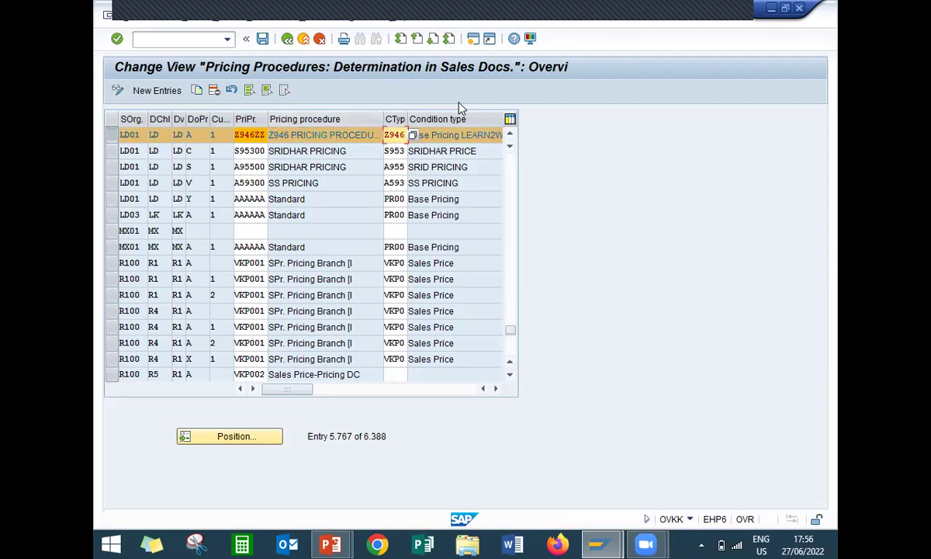
pyautogui.click(263, 40)
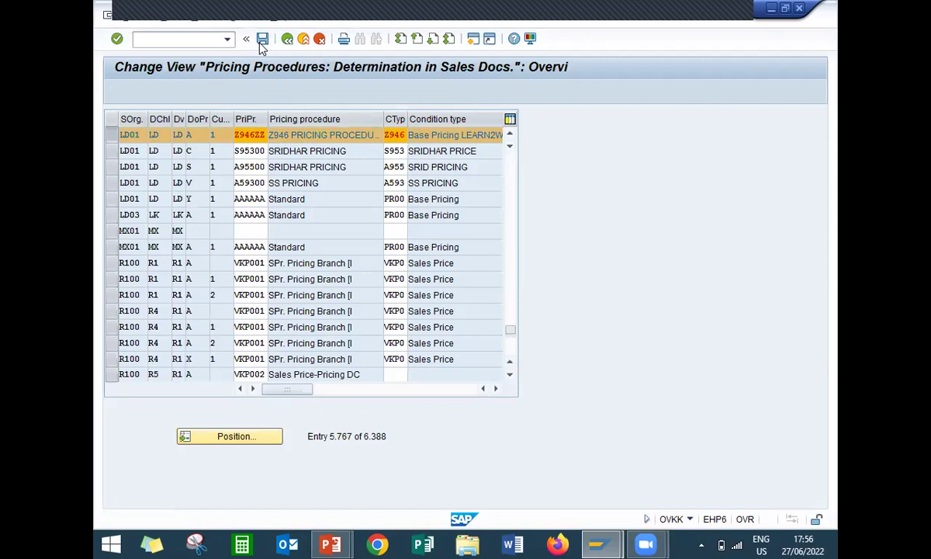
# Leave the procedure determination view and start transaction VK11 to create condition records for condition type Z946
pyautogui.click(306, 254)
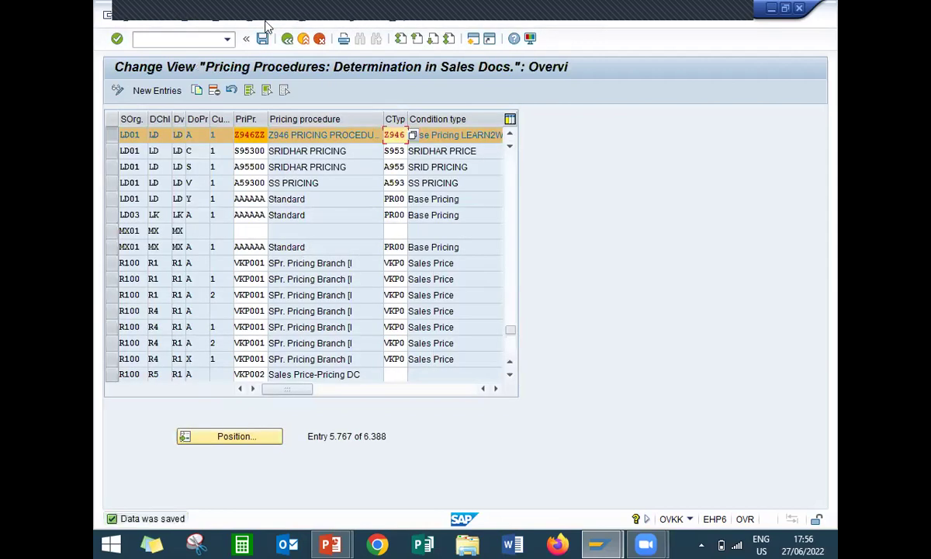
pyautogui.click(286, 39)
pyautogui.click(286, 39)
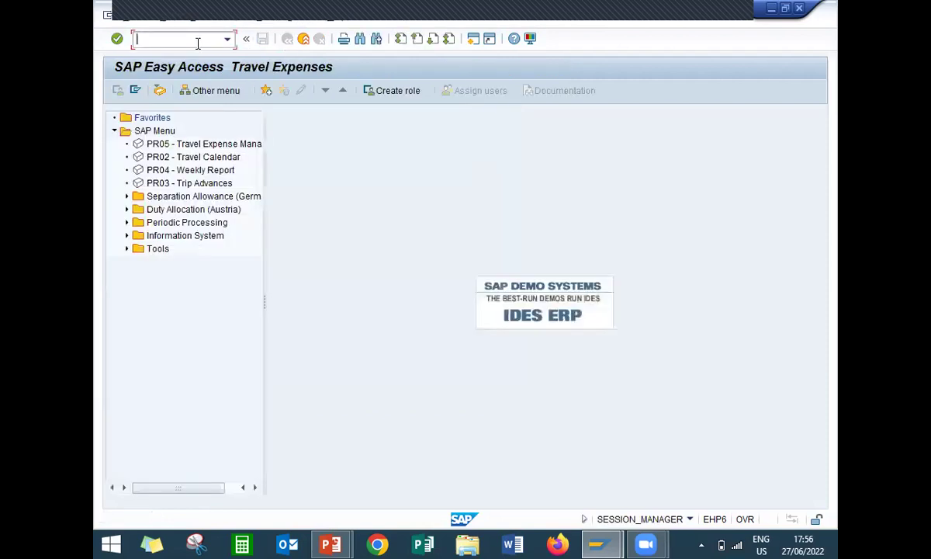
pyautogui.write('VK11')
pyautogui.press('Return')
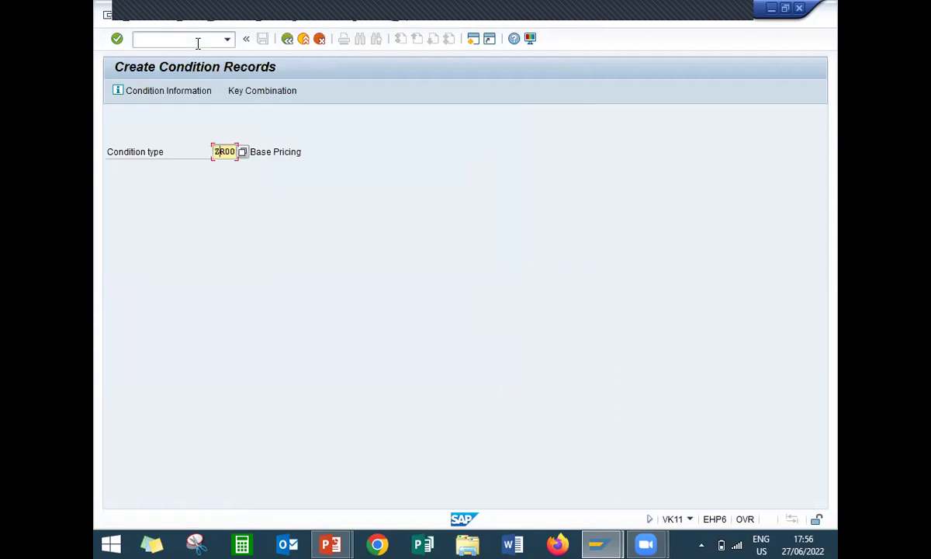
pyautogui.write('46')
pyautogui.press('Return')
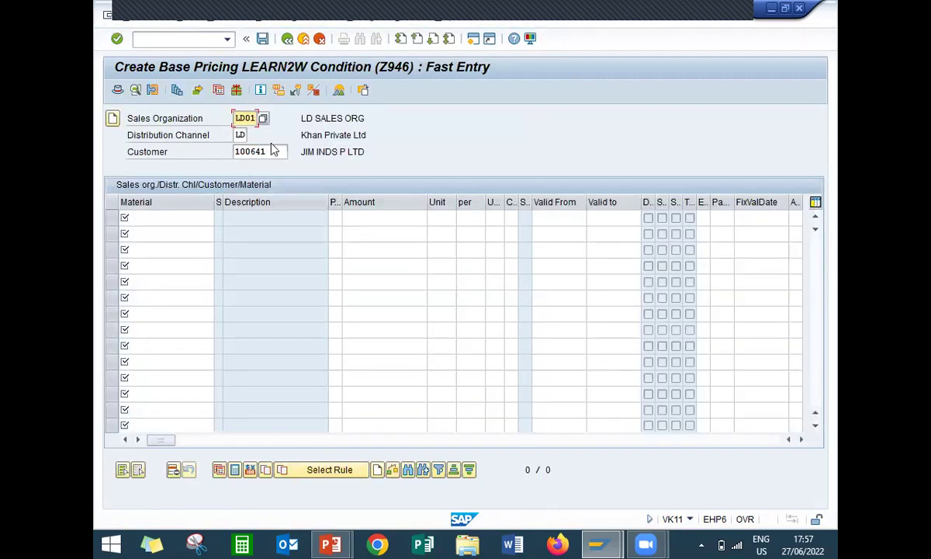
# Create and save a Z946 condition record for the customer in LD01/LD with material 5047 and amount 5.555
pyautogui.click(272, 151)
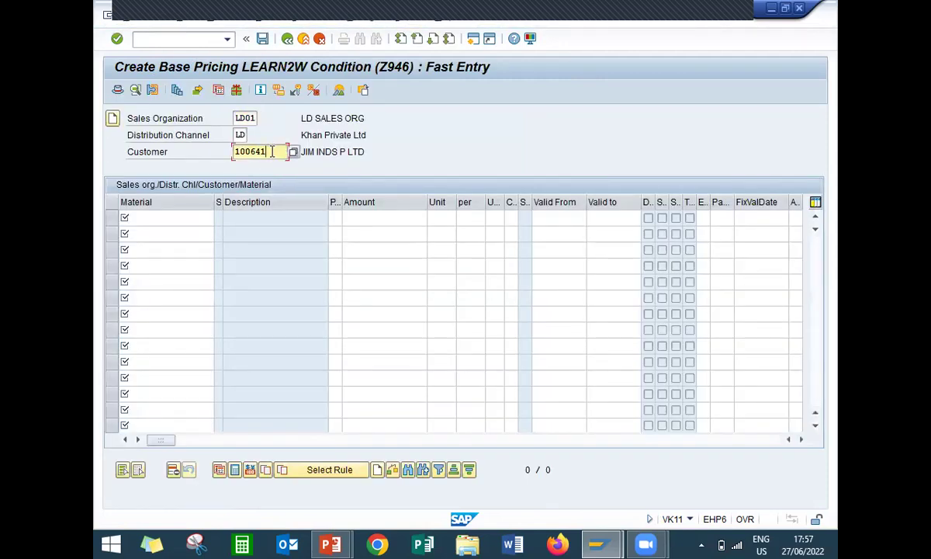
pyautogui.click(165, 220)
pyautogui.write('5047')
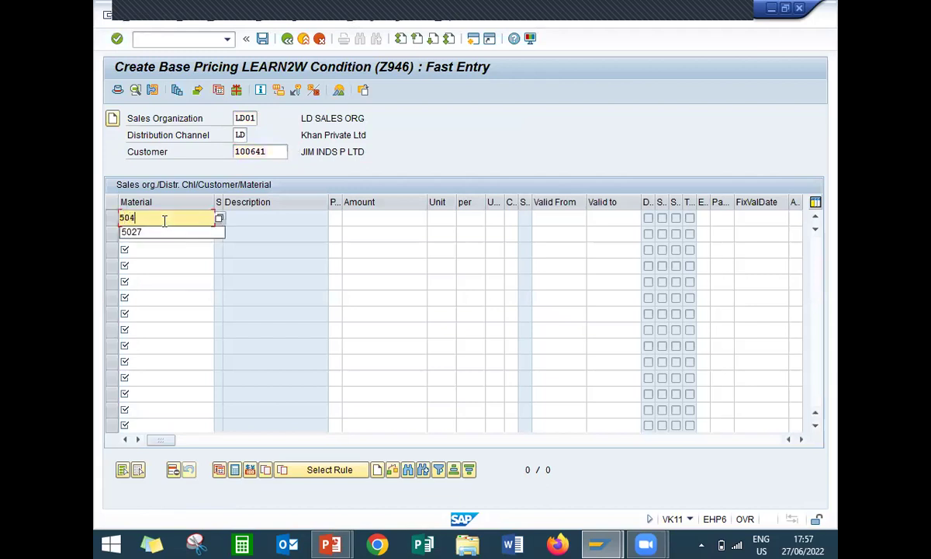
pyautogui.click(402, 218)
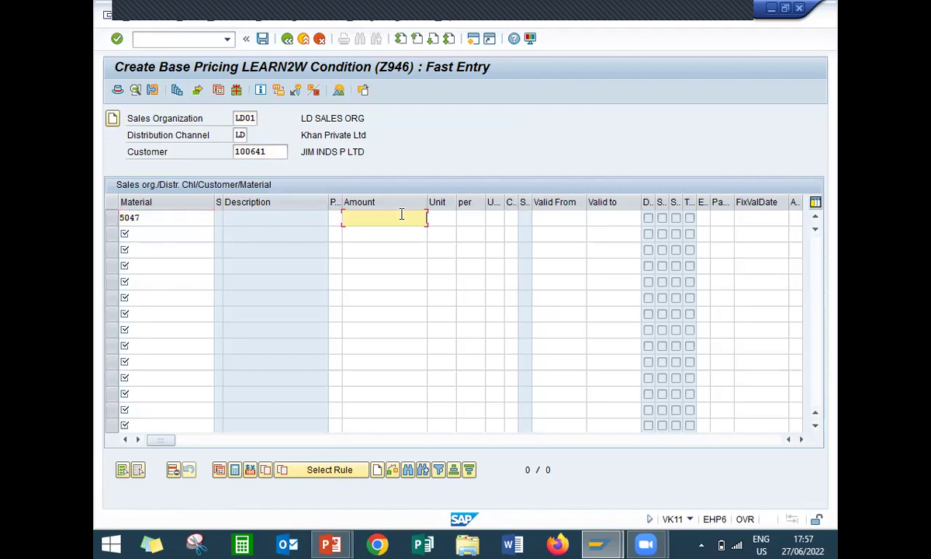
pyautogui.write('5.555')
pyautogui.press('Return')
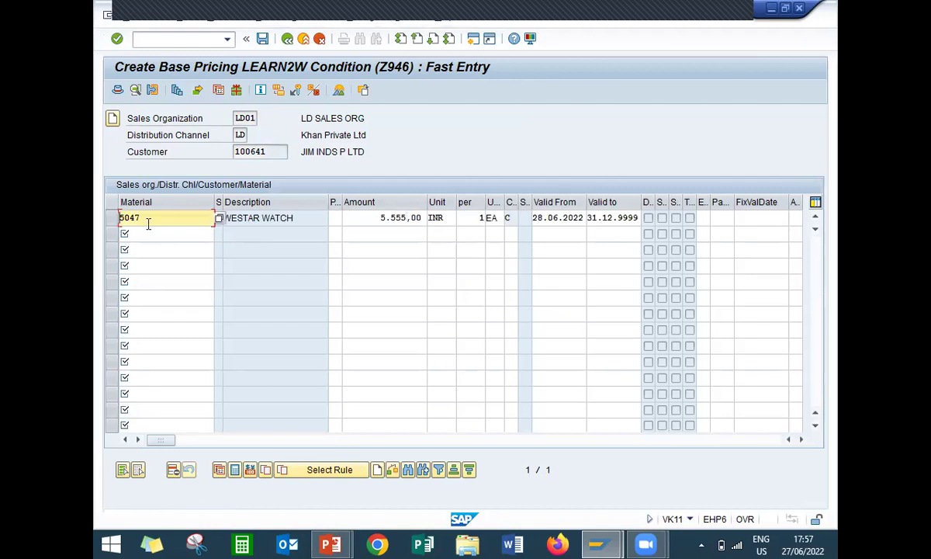
pyautogui.click(273, 218)
pyautogui.moveTo(273, 152); pyautogui.dragTo(229, 154)
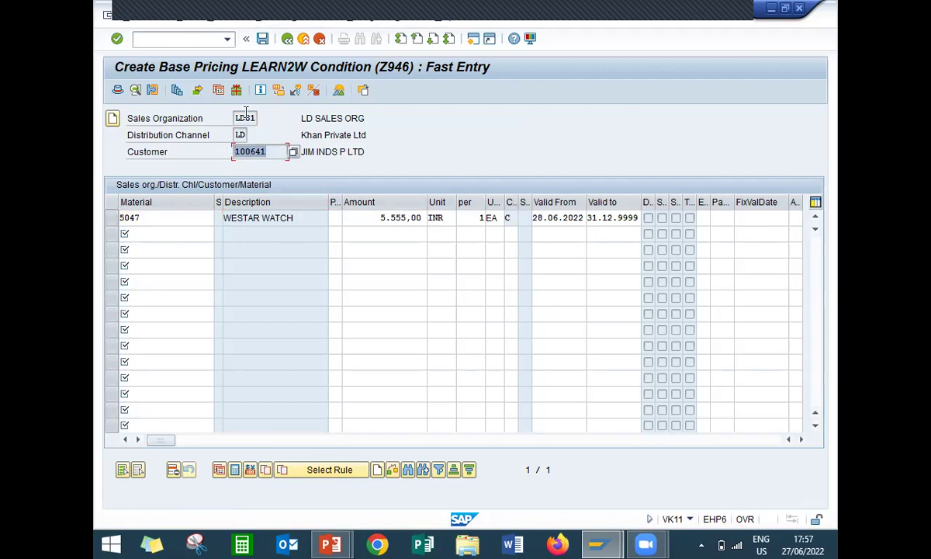
pyautogui.click(265, 43)
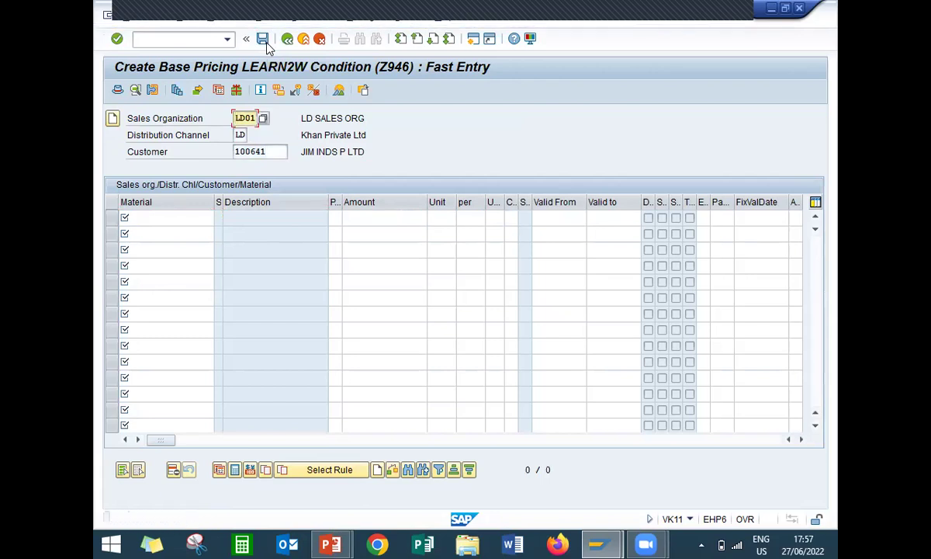
# Exit condition maintenance without saving again, and start transaction VA01 with order type OR
pyautogui.click(303, 41)
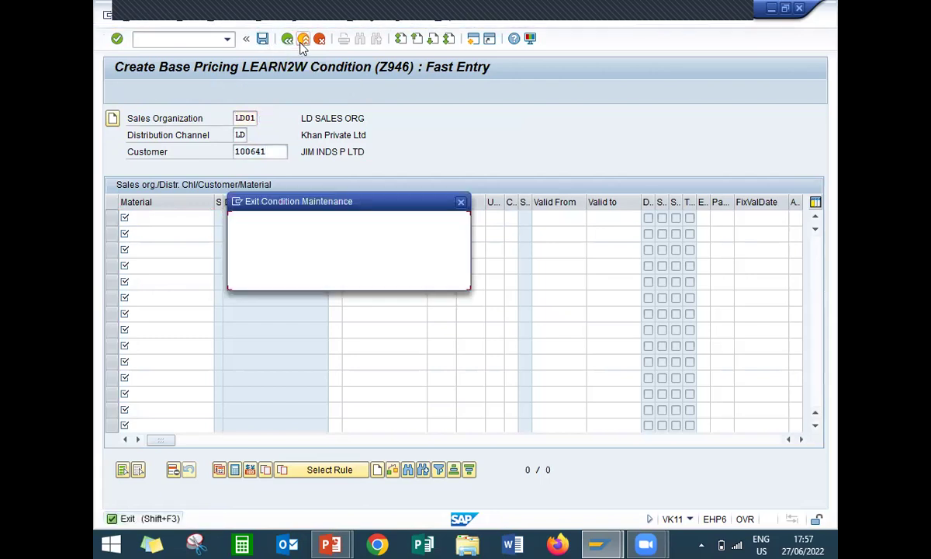
pyautogui.click(363, 279)
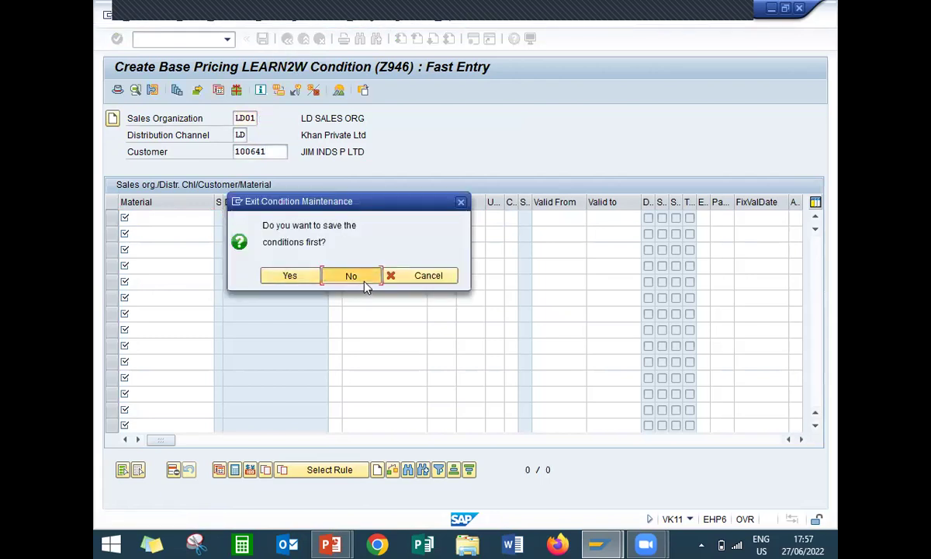
pyautogui.click(209, 40)
pyautogui.write('va01')
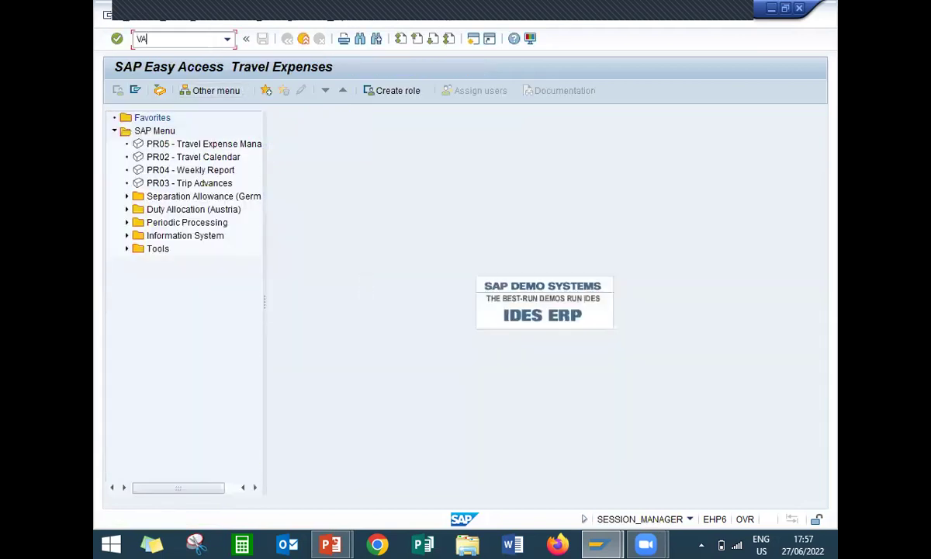
pyautogui.press('Return')
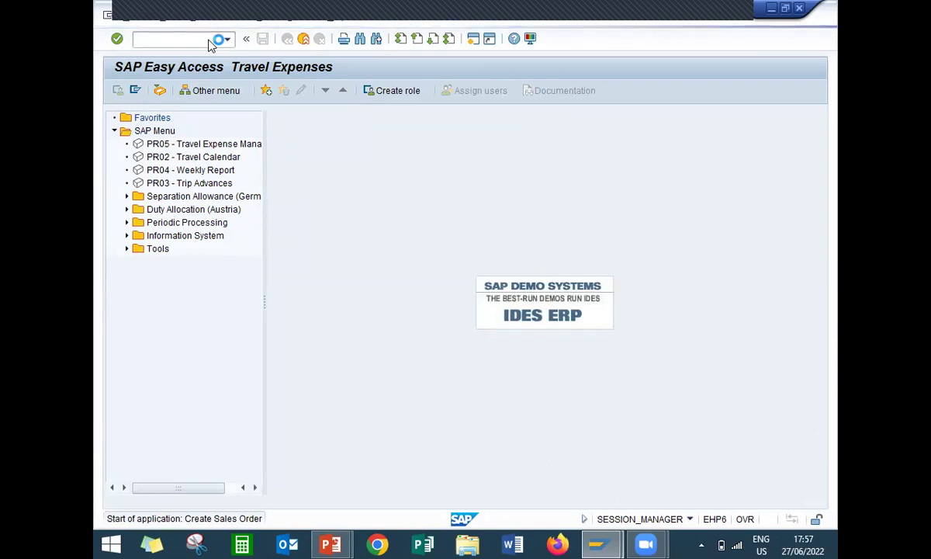
pyautogui.write('or')
pyautogui.press('Return')
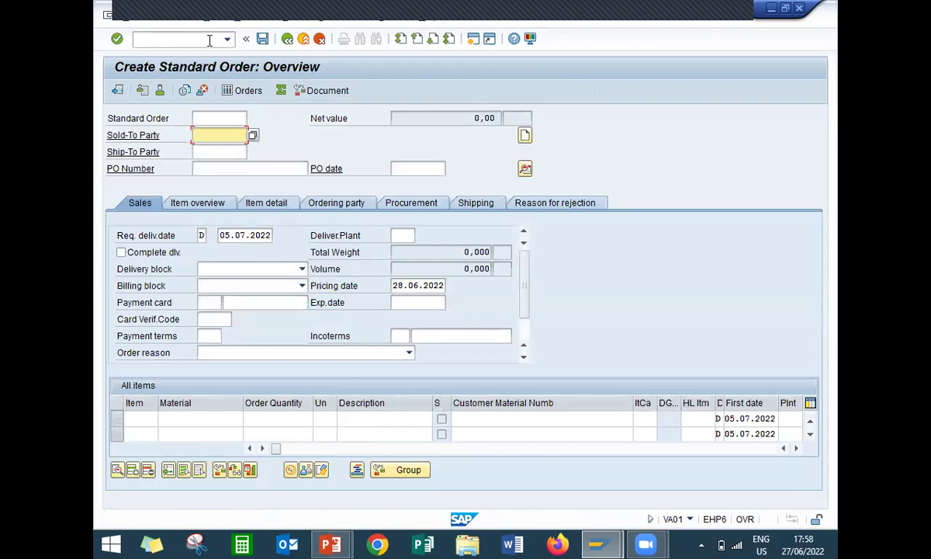
# Enter the sold-to party's customer number and add an order item for material 5047 with quantity 1
pyautogui.write('100641')
pyautogui.press('Return')
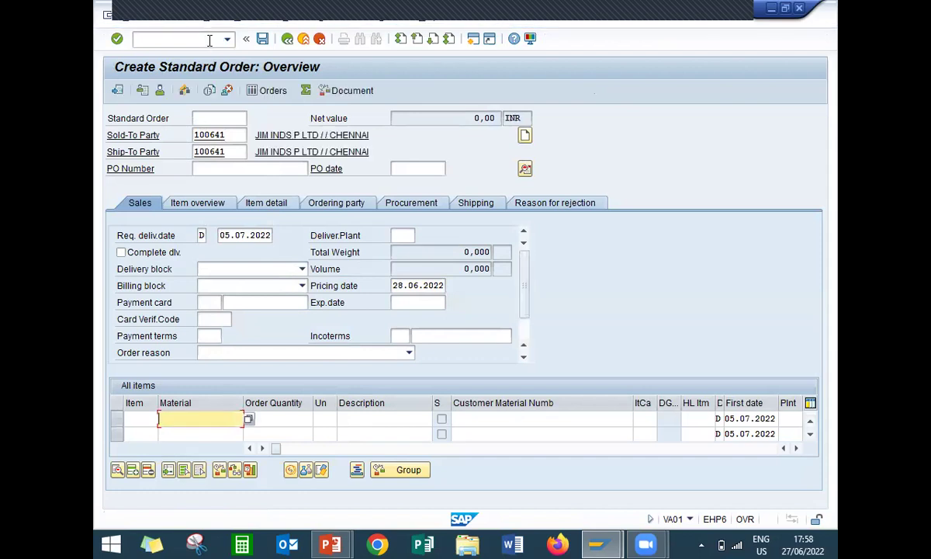
pyautogui.write('5047')
pyautogui.press('Tab')
pyautogui.write('1')
pyautogui.press('Return')
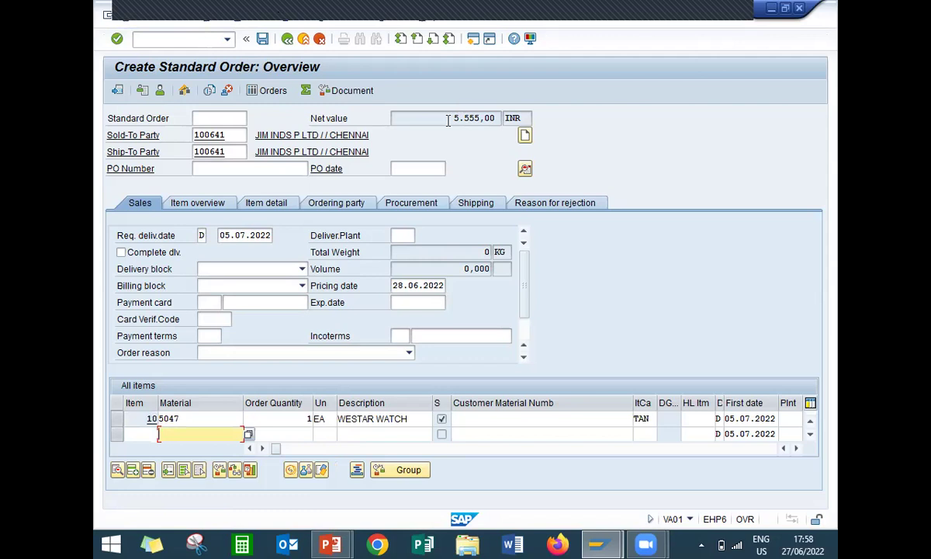
# Open the pricing conditions of the order item for material 5047 and examine the Z946 amount against the order's net value
pyautogui.doubleClick(481, 118)
pyautogui.click(398, 447)
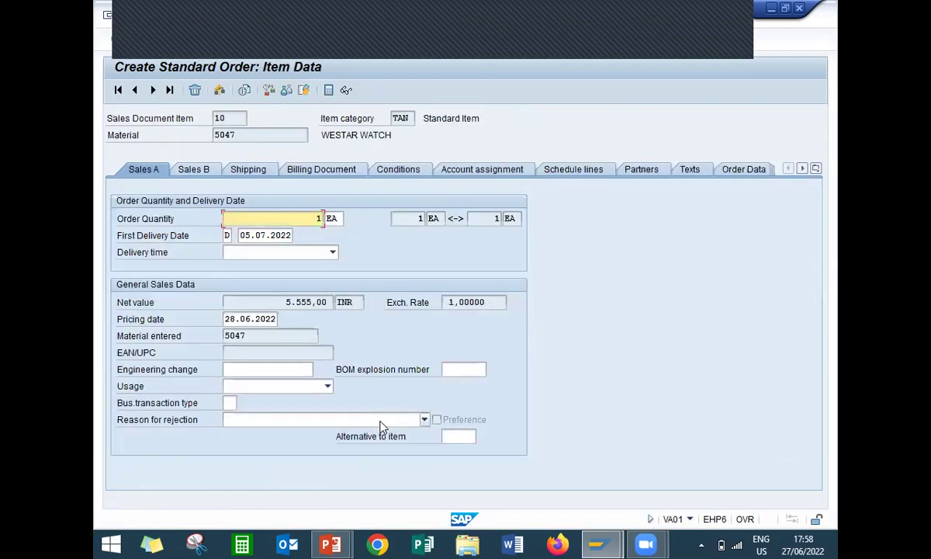
pyautogui.click(411, 175)
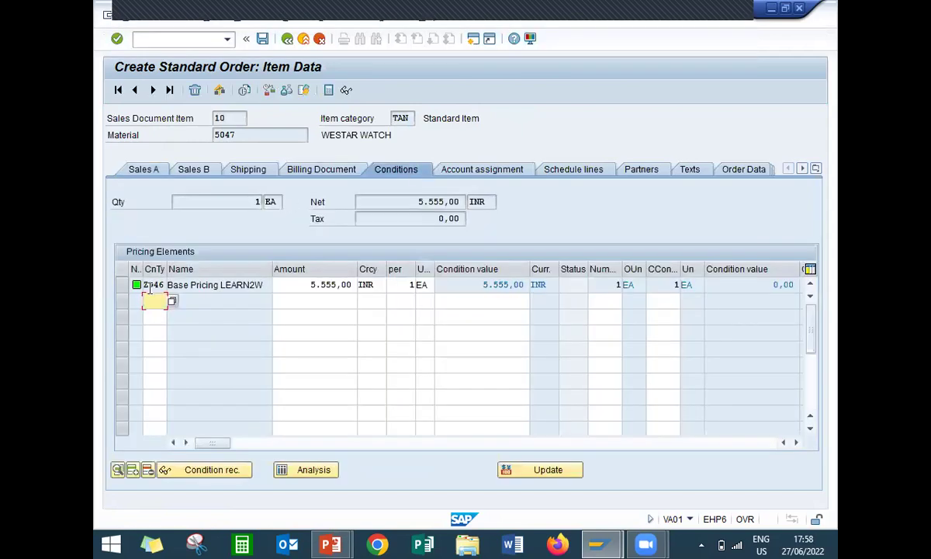
pyautogui.moveTo(144, 284); pyautogui.dragTo(164, 285)
pyautogui.click(288, 287)
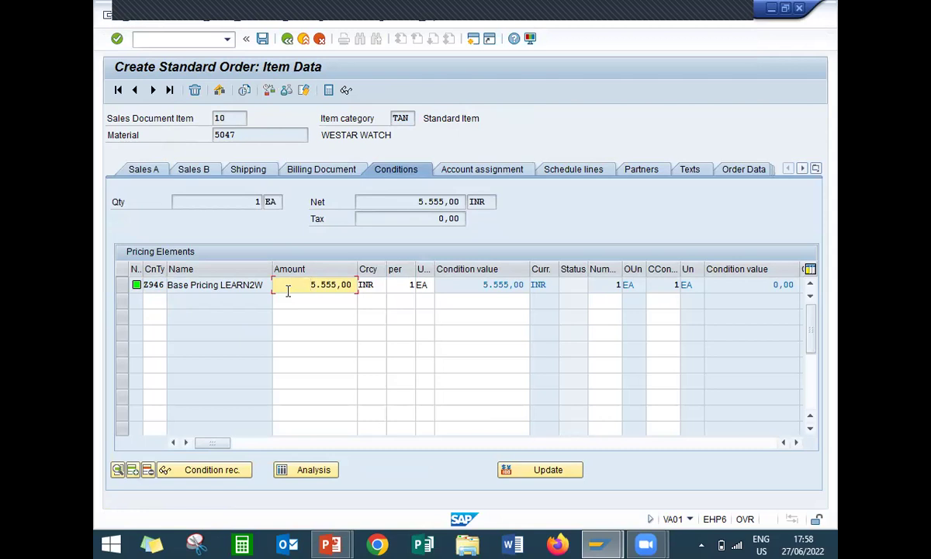
pyautogui.click(288, 290)
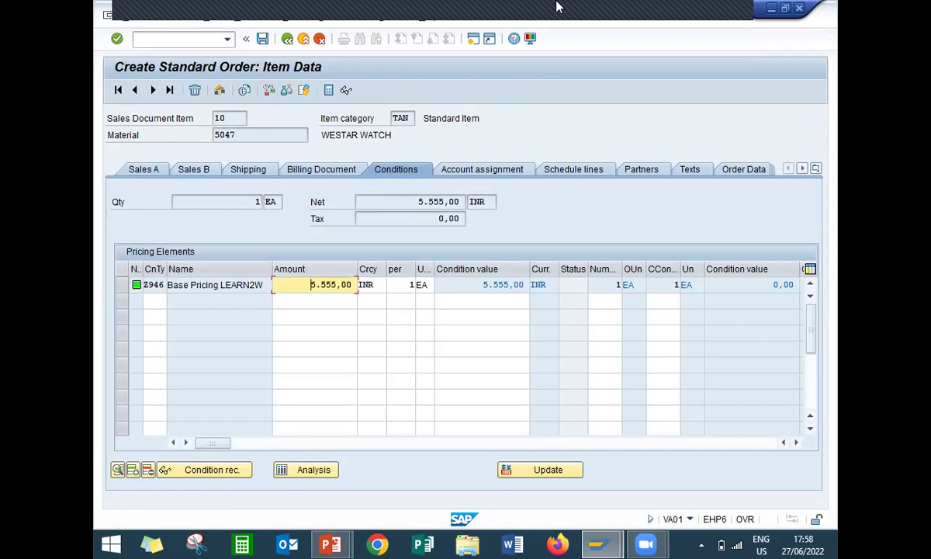